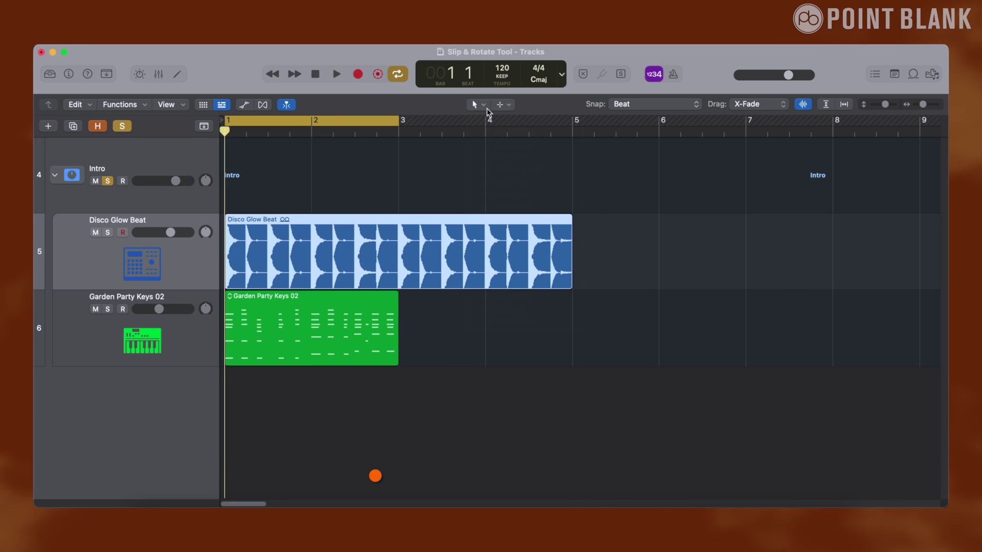
# Shorten the Disco Glow Beat region so it ends at bar 3
pyautogui.click(485, 107)
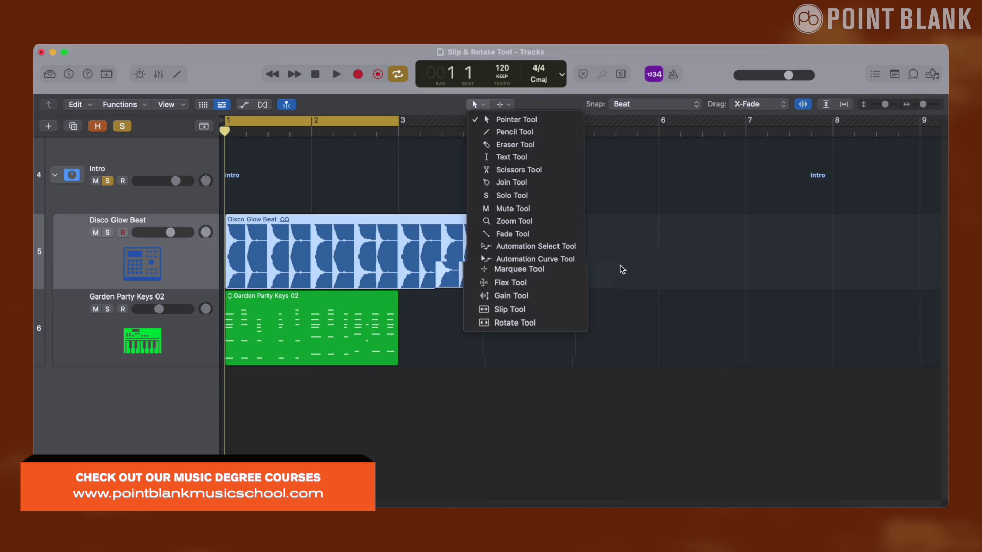
pyautogui.click(620, 266)
pyautogui.press('super+Right')
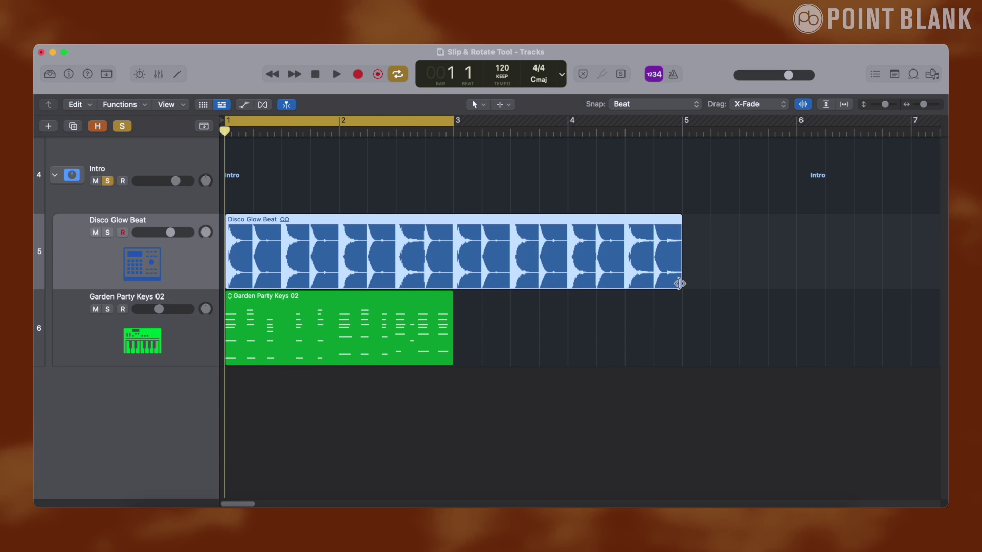
pyautogui.moveTo(680, 283); pyautogui.dragTo(458, 264)
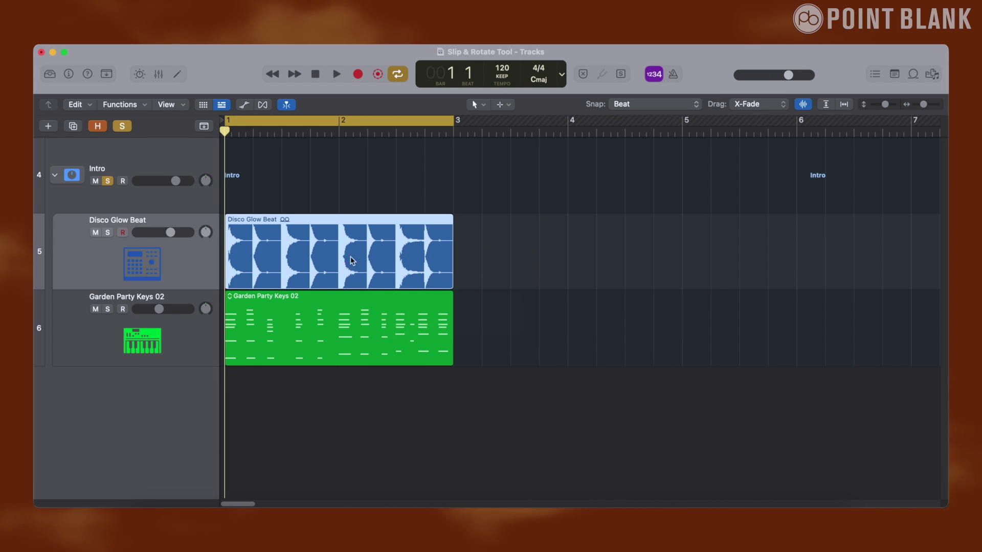
# Slip the audio inside the Disco Glow Beat region with the Slip Tool, shifting the hits by one beat
pyautogui.click(484, 105)
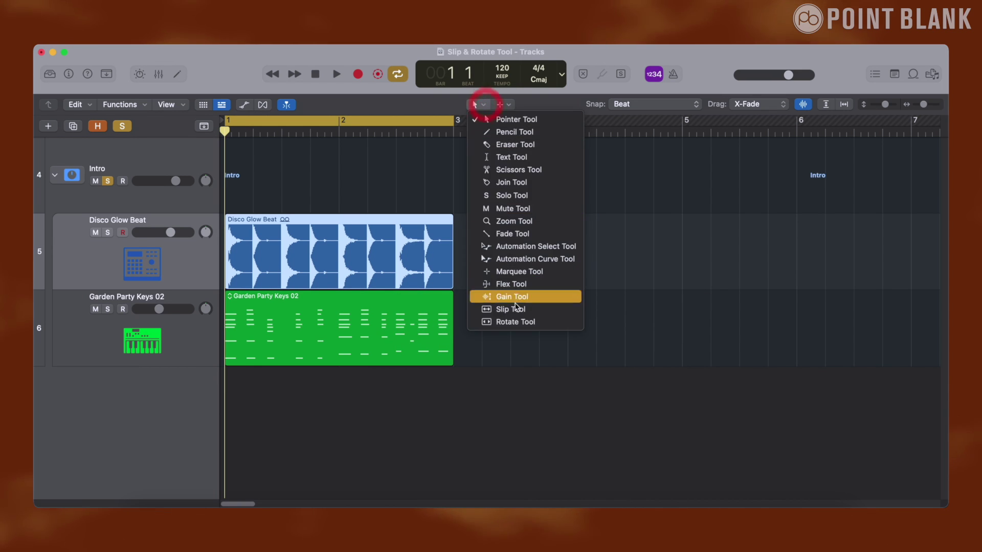
pyautogui.click(504, 311)
pyautogui.press('super+Right')
pyautogui.press('super+Right')
pyautogui.press('super+Right')
pyautogui.press('super+Left')
pyautogui.press('super+Left')
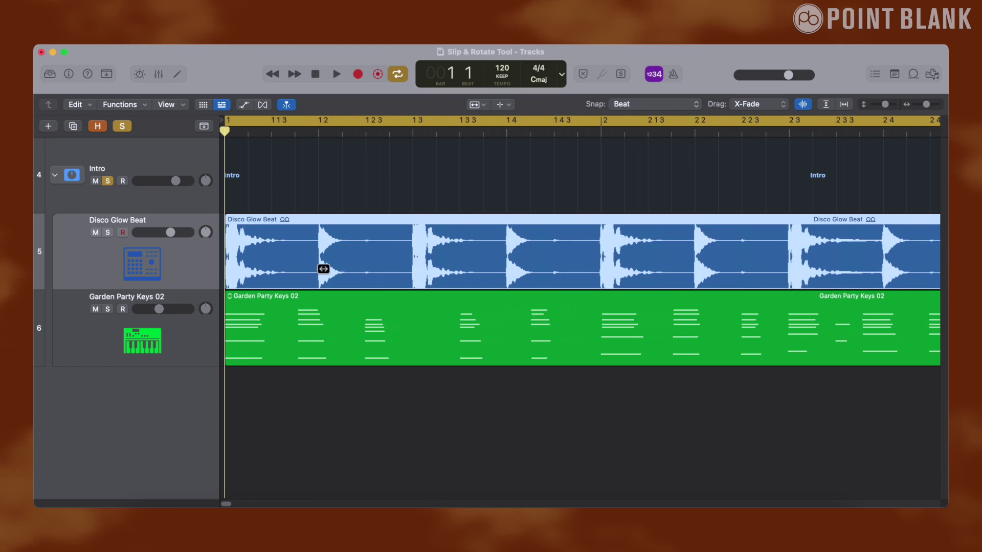
pyautogui.moveTo(467, 248); pyautogui.dragTo(622, 258)
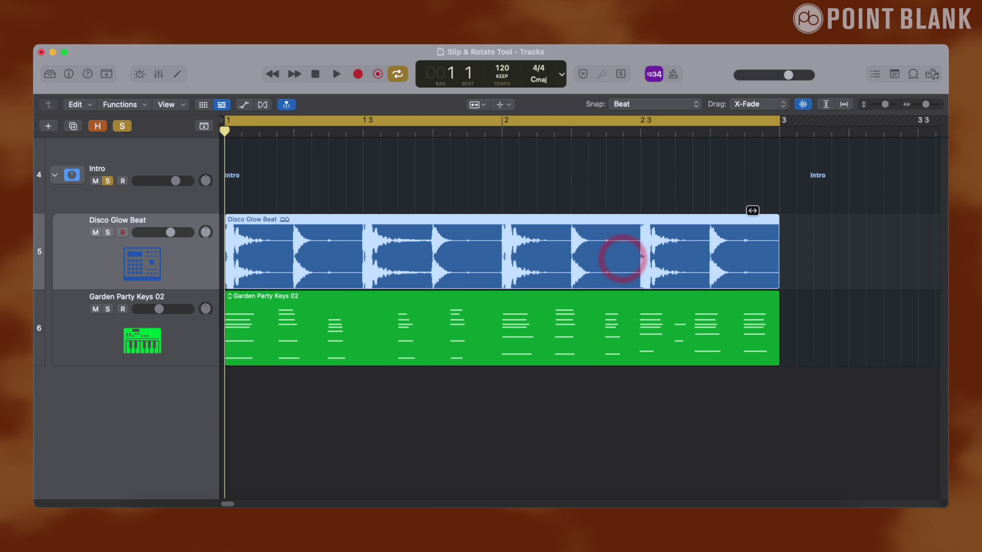
pyautogui.moveTo(776, 239); pyautogui.dragTo(523, 257)
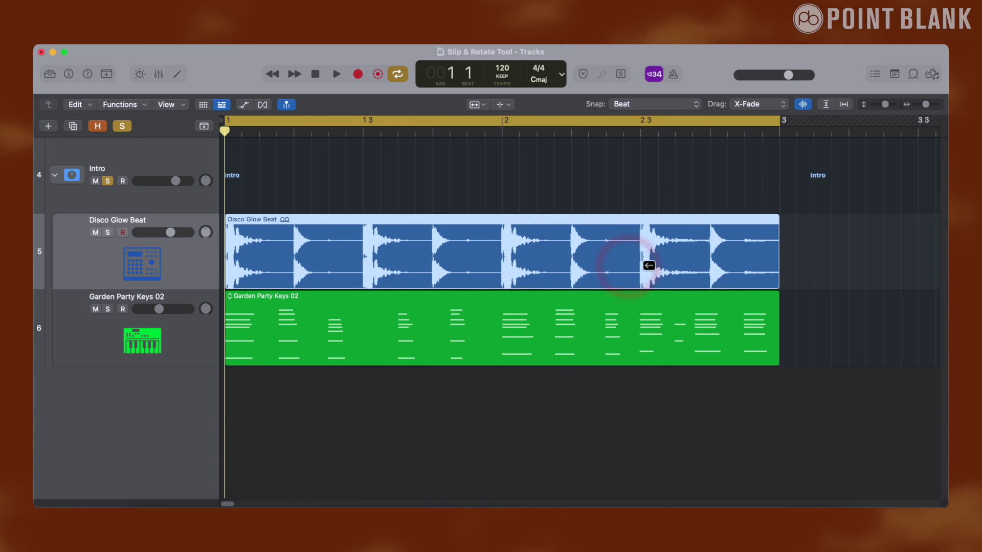
pyautogui.moveTo(413, 254); pyautogui.dragTo(482, 256)
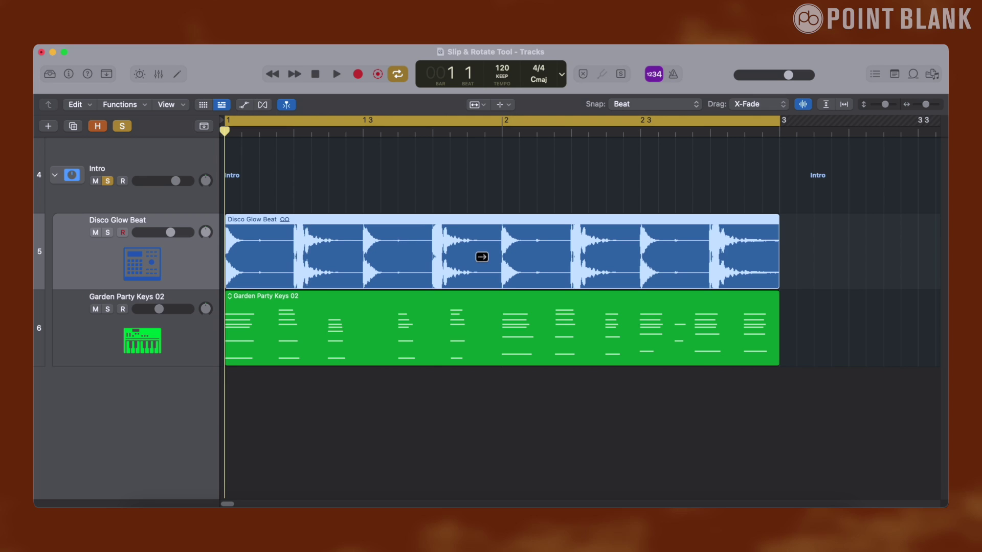
# Play the loop and slip the Disco Glow Beat audio back so a kick falls on the first beat
pyautogui.press('space')
pyautogui.moveTo(341, 247); pyautogui.dragTo(377, 257)
pyautogui.click(327, 262)
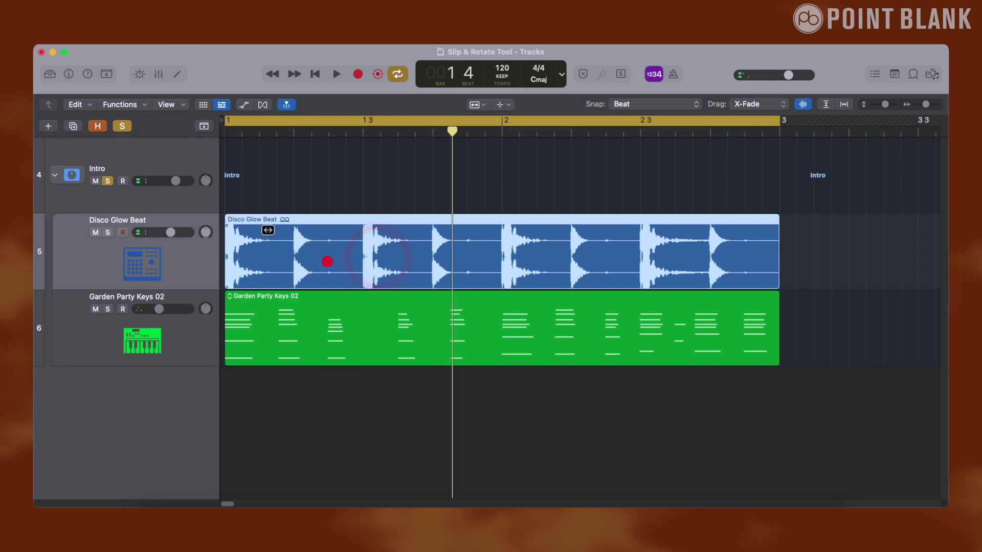
# Try slipping the notes inside the Garden Party Keys 02 region several beats earlier
pyautogui.moveTo(526, 326); pyautogui.dragTo(412, 327)
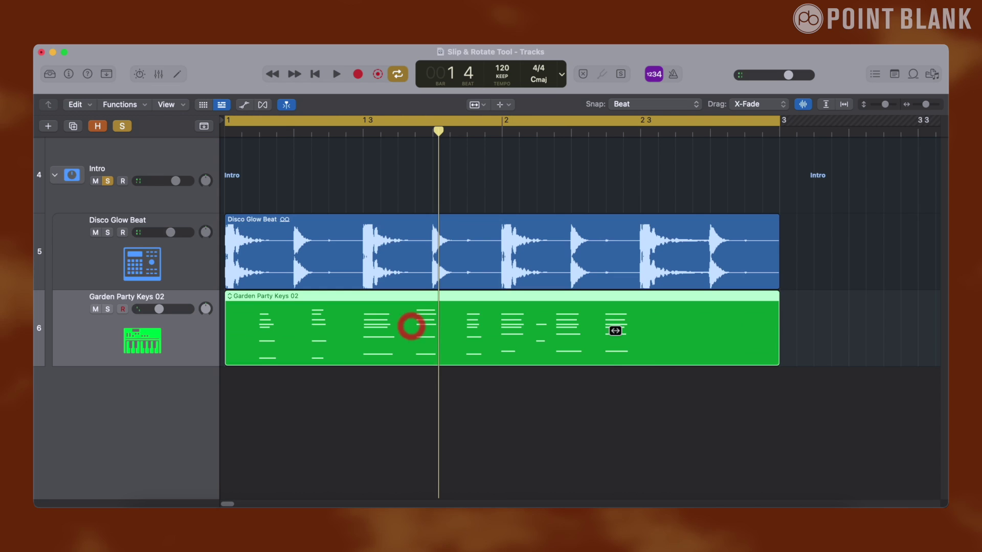
pyautogui.moveTo(616, 330); pyautogui.dragTo(561, 332)
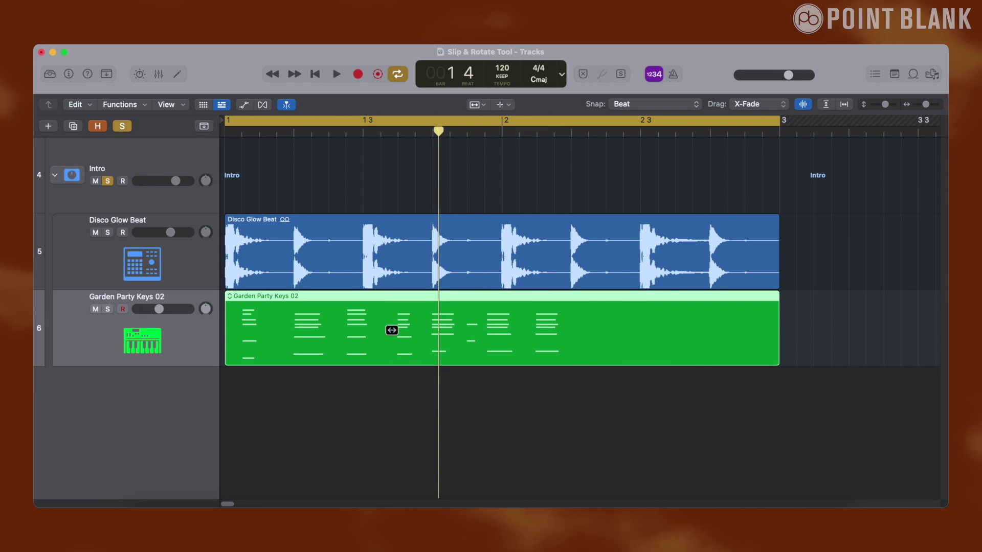
pyautogui.moveTo(487, 323); pyautogui.dragTo(375, 332)
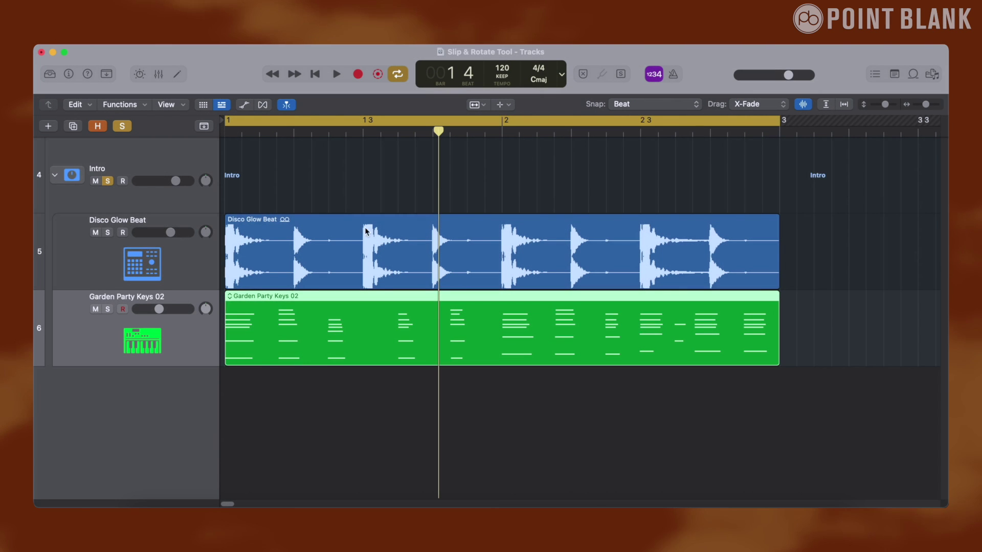
# Slip the Disco Glow Beat audio by beats, and by whole bars with the snap set to Bar
pyautogui.click(340, 236)
pyautogui.moveTo(552, 249); pyautogui.dragTo(452, 253)
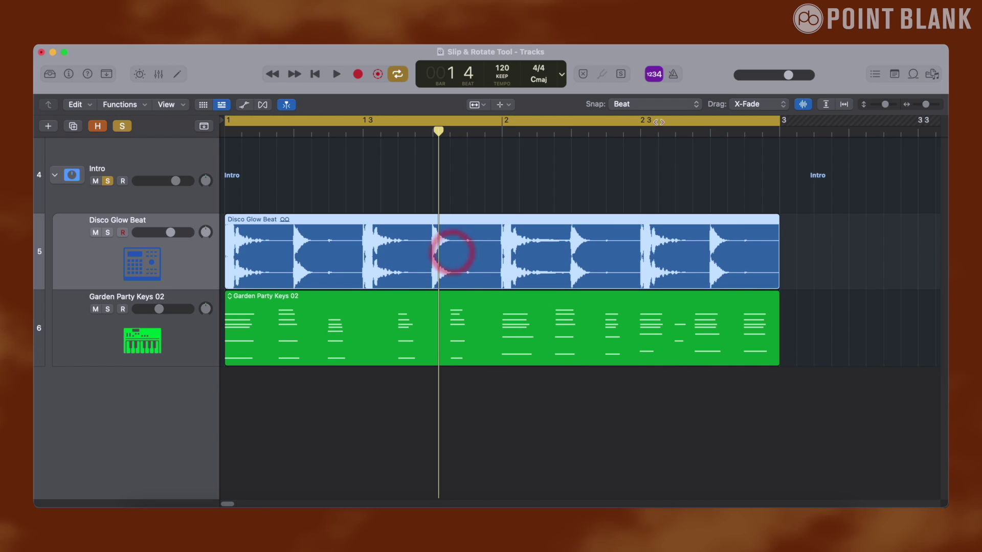
pyautogui.click(655, 103)
pyautogui.click(654, 95)
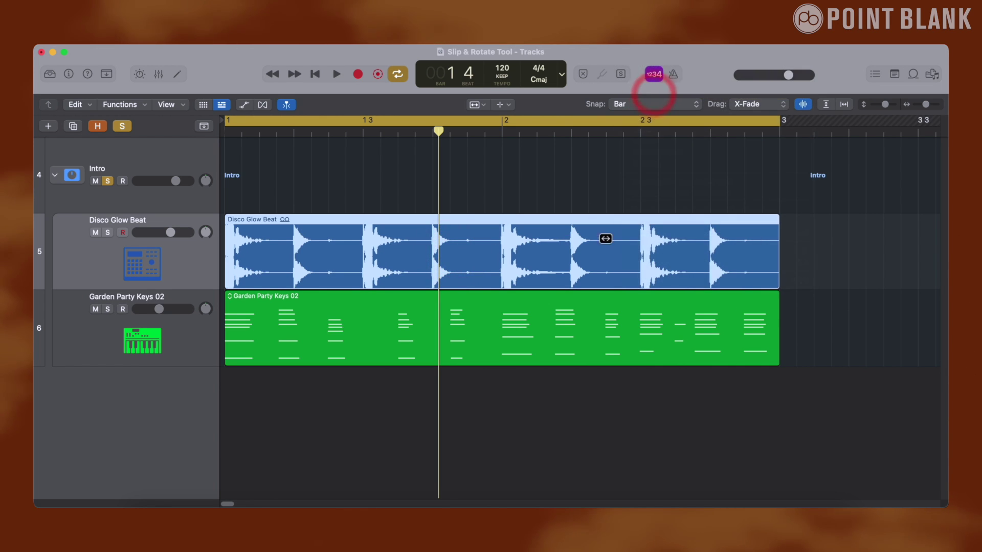
pyautogui.moveTo(685, 251); pyautogui.dragTo(559, 257)
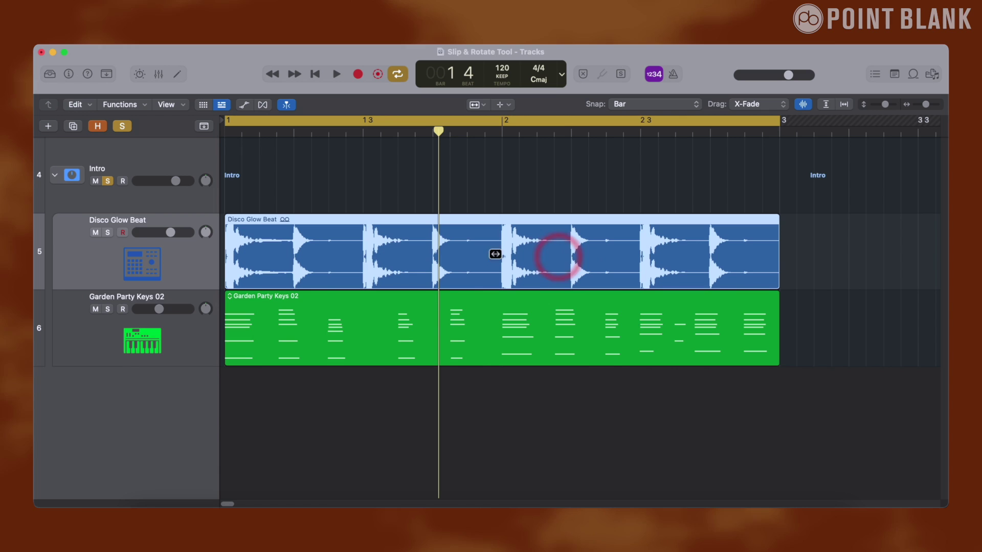
pyautogui.moveTo(665, 258); pyautogui.dragTo(583, 260)
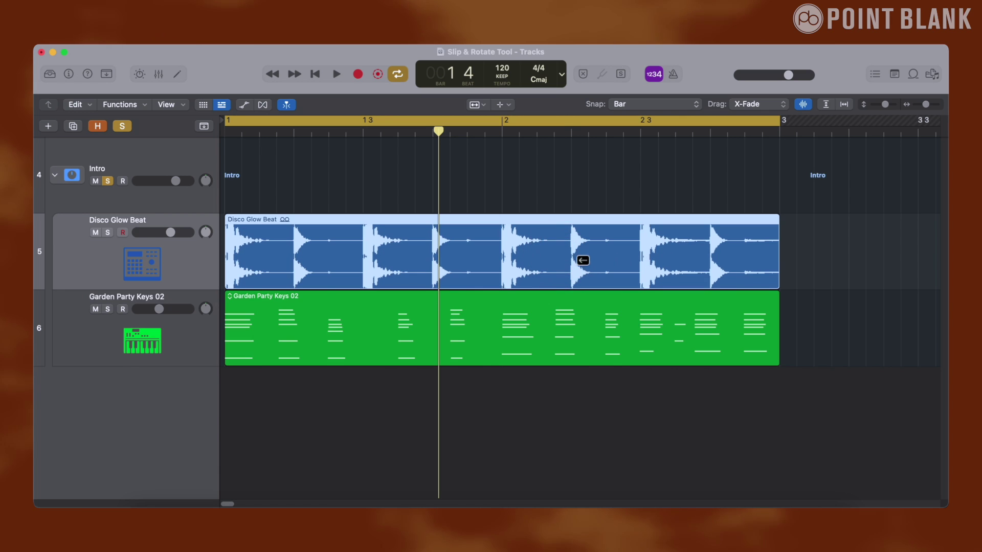
pyautogui.click(490, 250)
# Rotate the Disco Glow Beat audio within its region with the Rotate Tool, snapping to Beat, ending with a kick on the first beat
pyautogui.click(478, 104)
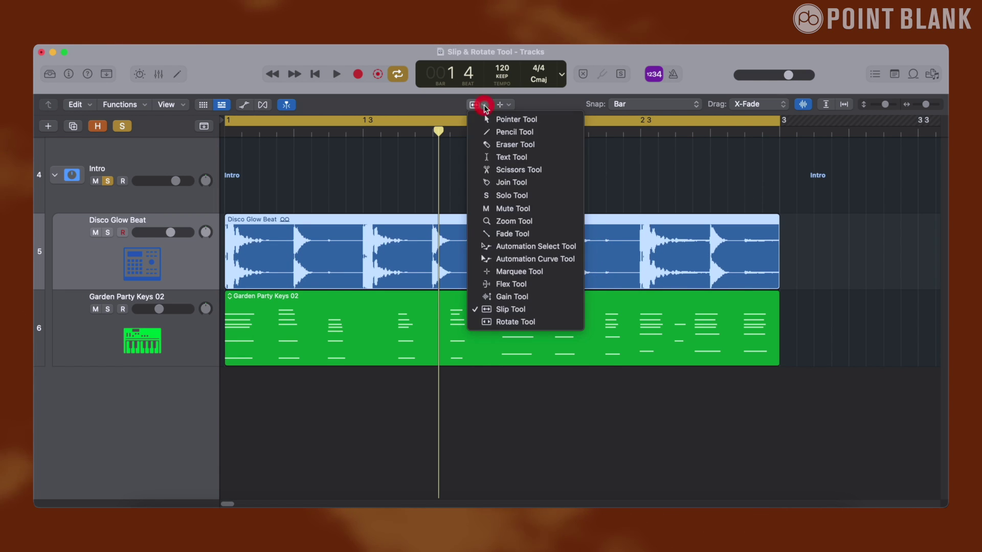
pyautogui.click(488, 322)
pyautogui.press('Return')
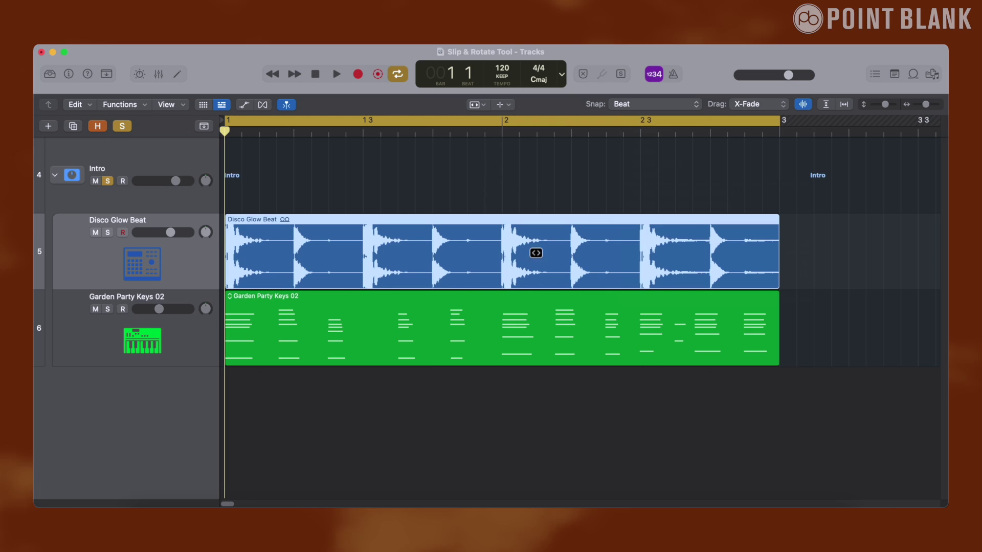
pyautogui.moveTo(541, 253); pyautogui.dragTo(432, 256)
pyautogui.moveTo(558, 251); pyautogui.dragTo(445, 252)
pyautogui.moveTo(563, 255); pyautogui.dragTo(480, 261)
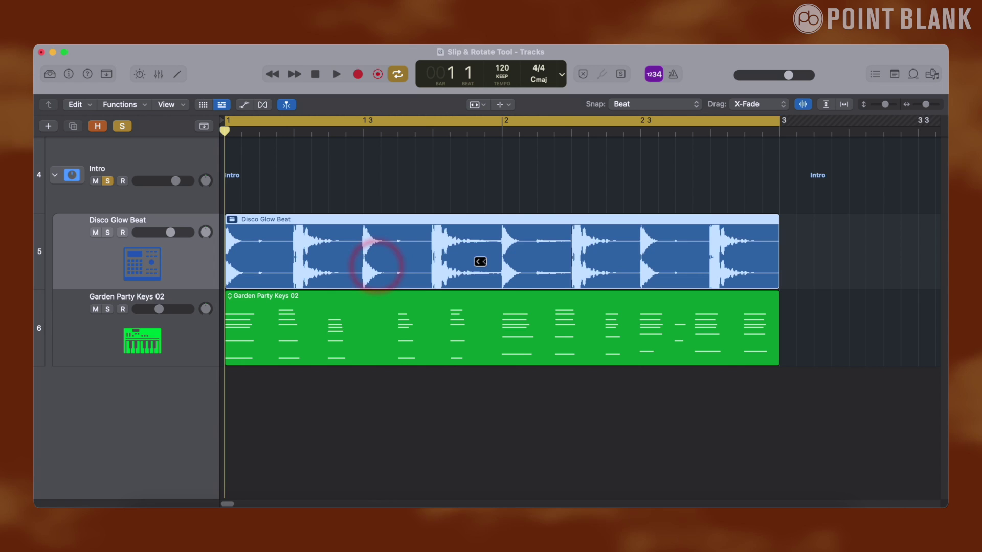
pyautogui.moveTo(565, 254); pyautogui.dragTo(526, 257)
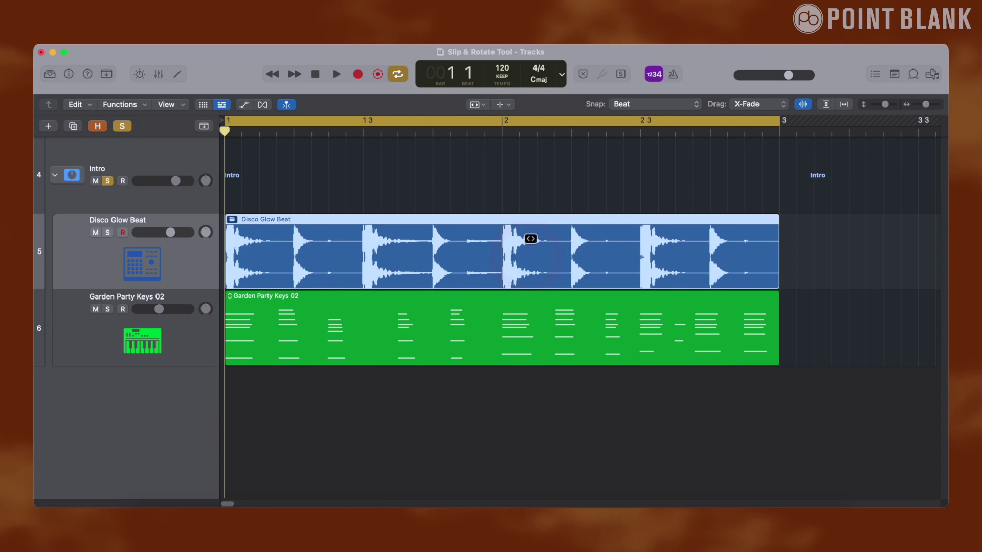
# Rotate the Garden Party Keys 02 notes earlier within the region so the leading notes wrap around to its end
pyautogui.moveTo(526, 330); pyautogui.dragTo(480, 333)
pyautogui.moveTo(600, 342); pyautogui.dragTo(452, 337)
pyautogui.moveTo(583, 335); pyautogui.dragTo(530, 333)
pyautogui.click(535, 331)
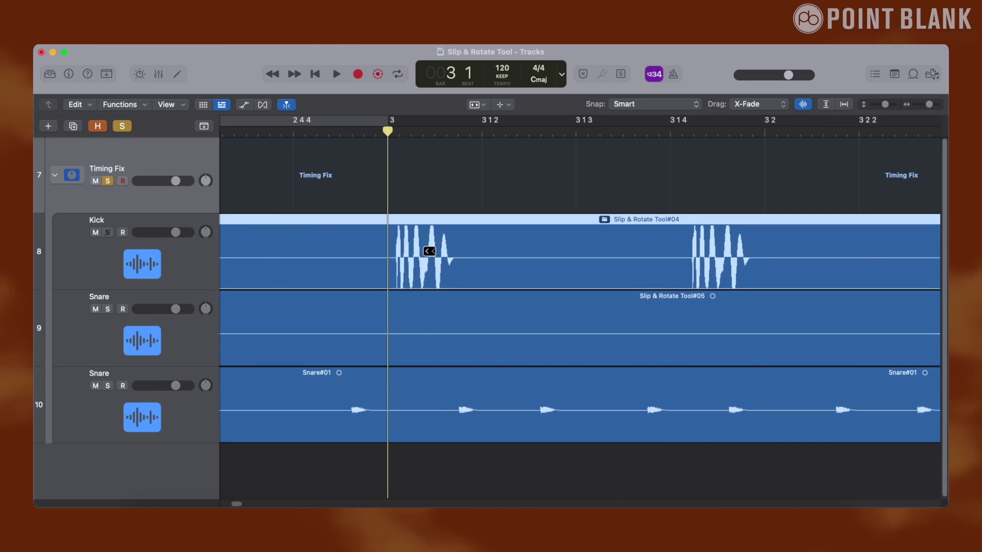
# Rotate the Kick region and the Snare#01 region on track 10 so their hits line up with the start of bar 3
pyautogui.moveTo(424, 251); pyautogui.dragTo(422, 252)
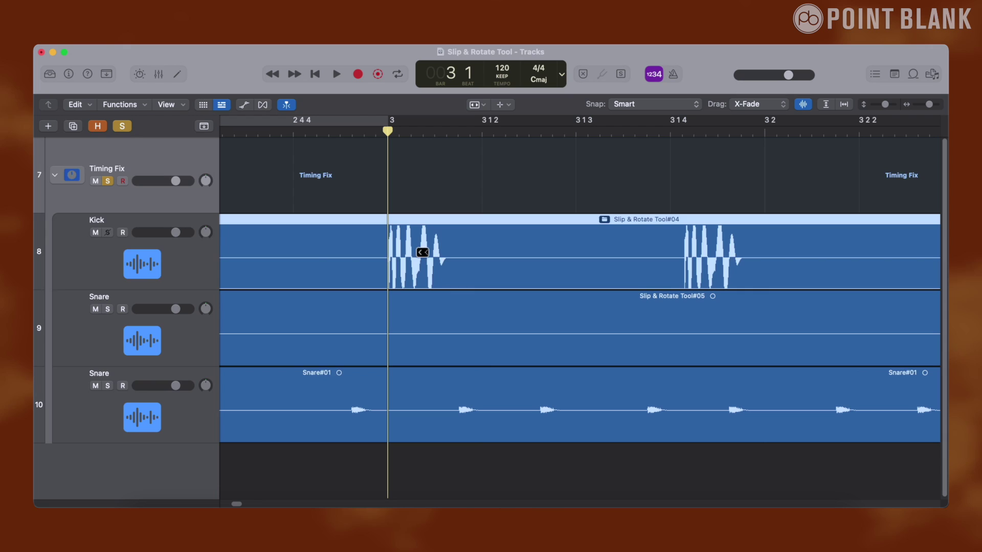
pyautogui.click(423, 377)
pyautogui.moveTo(377, 409); pyautogui.dragTo(417, 412)
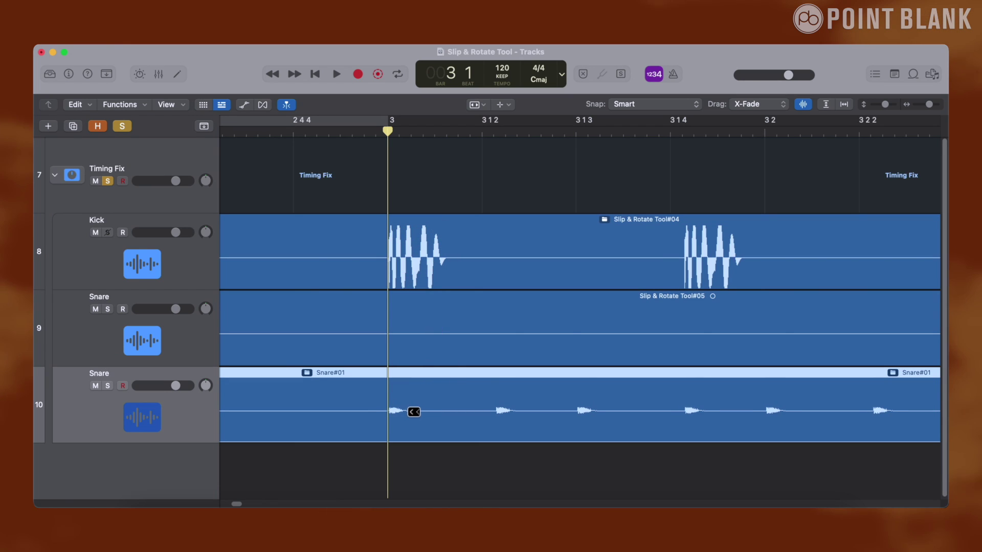
pyautogui.click(588, 313)
pyautogui.press('super+Left')
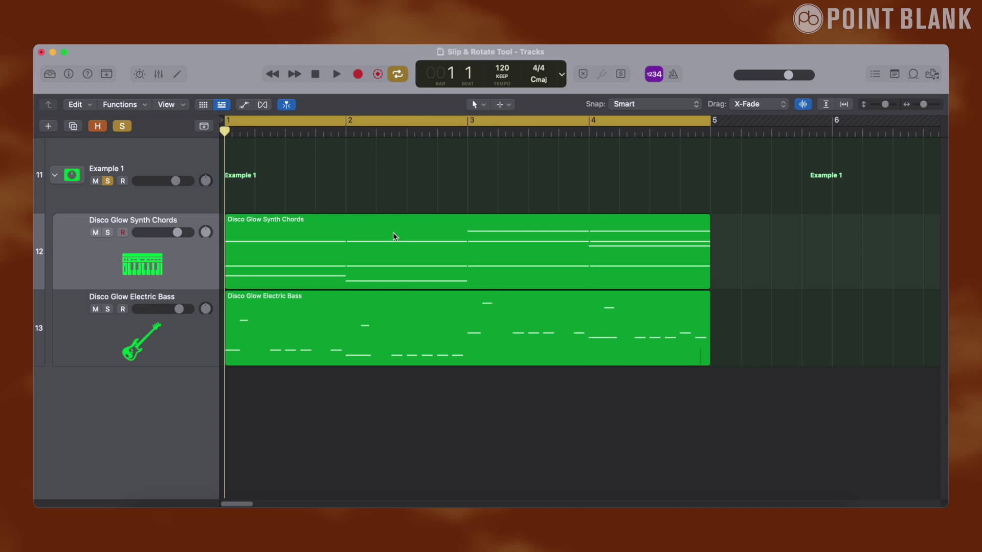
# Play back the Example 1 synth chords and electric bass from bar 1
pyautogui.press('space')
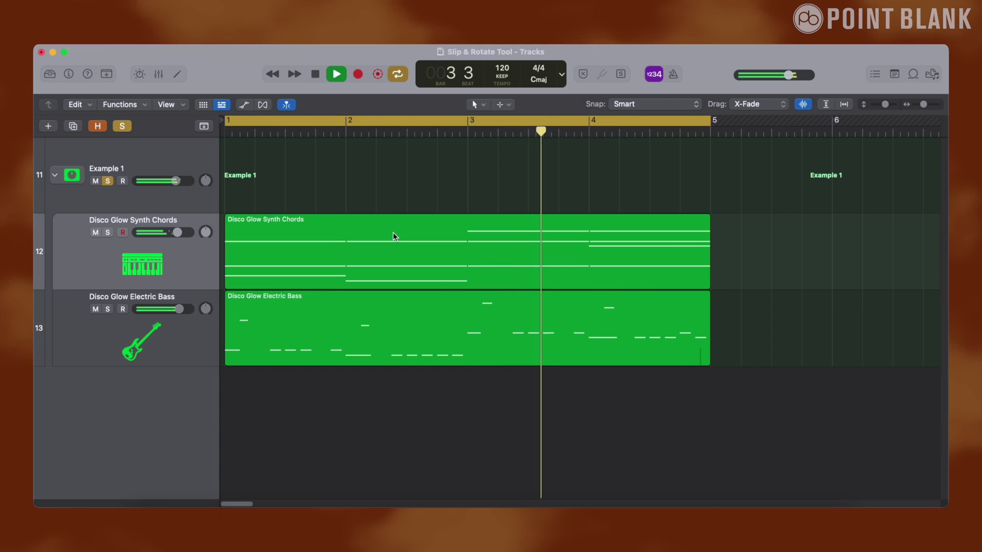
pyautogui.press('space')
pyautogui.click(416, 189)
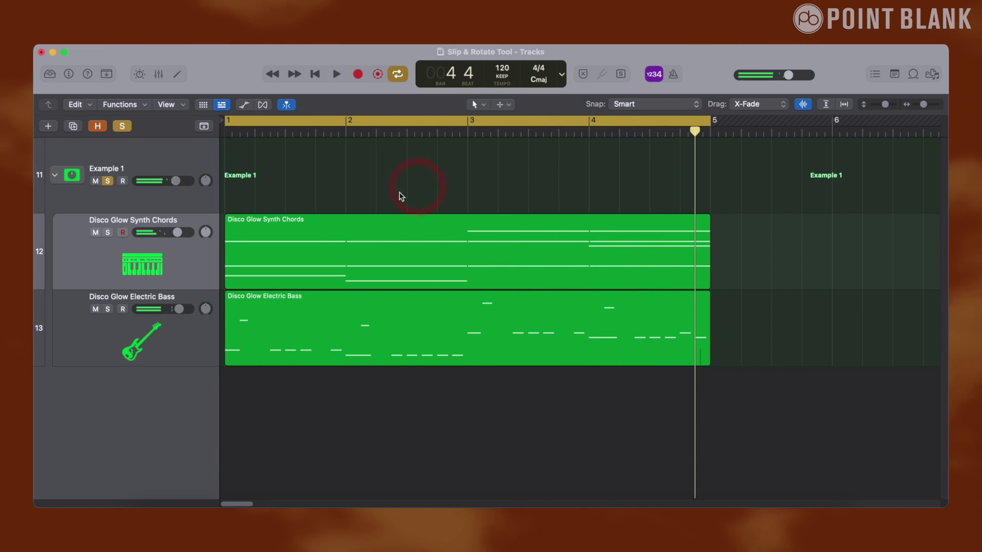
# Set the snap to Bar, rotate the Disco Glow Electric Bass notes one bar earlier, and play the result
pyautogui.press('Down')
pyautogui.click(654, 105)
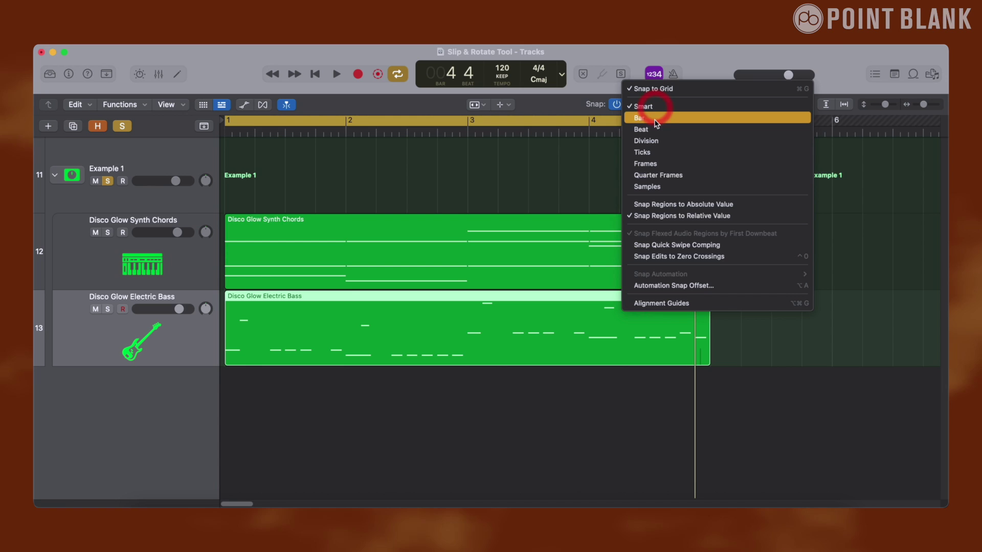
pyautogui.click(655, 118)
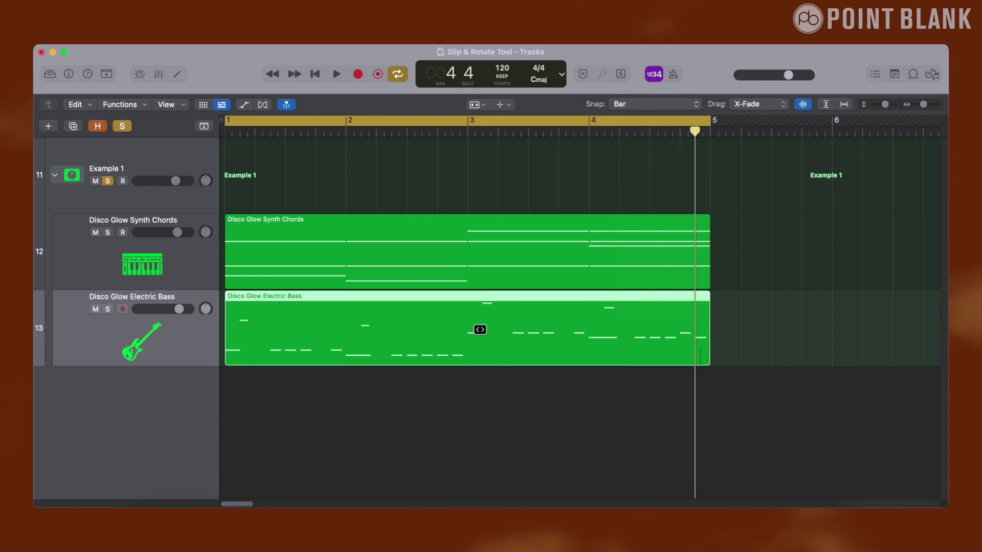
pyautogui.moveTo(419, 330); pyautogui.dragTo(359, 336)
pyautogui.press('space')
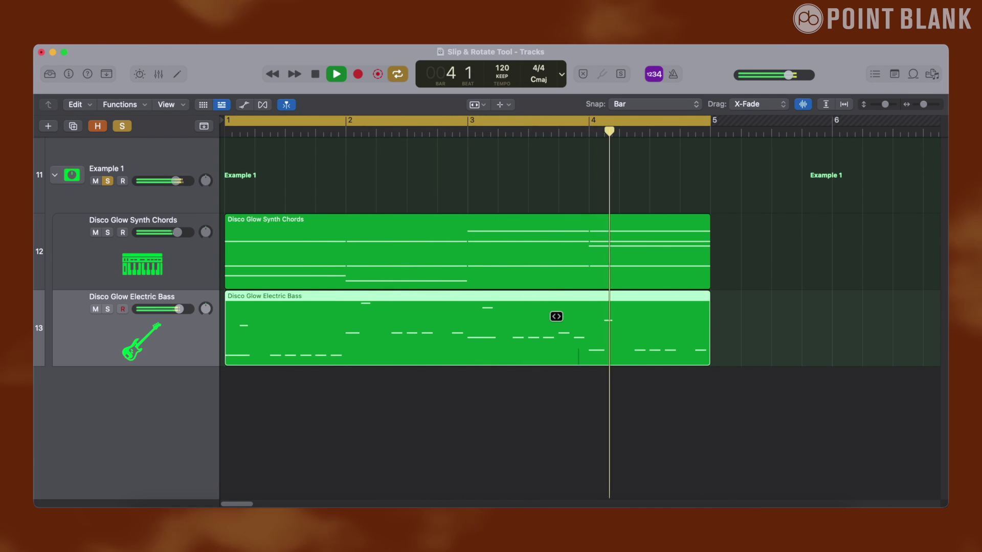
pyautogui.press('space')
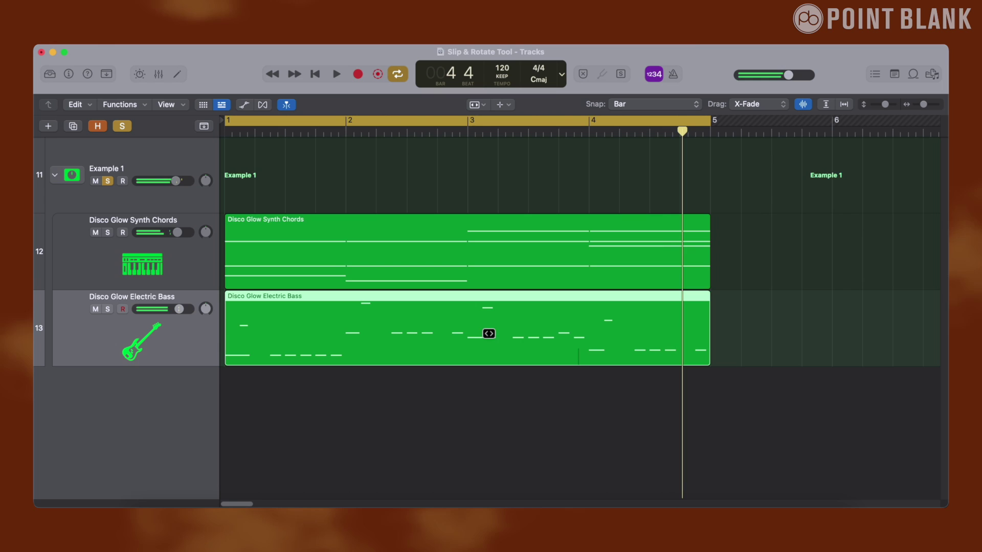
pyautogui.press('space')
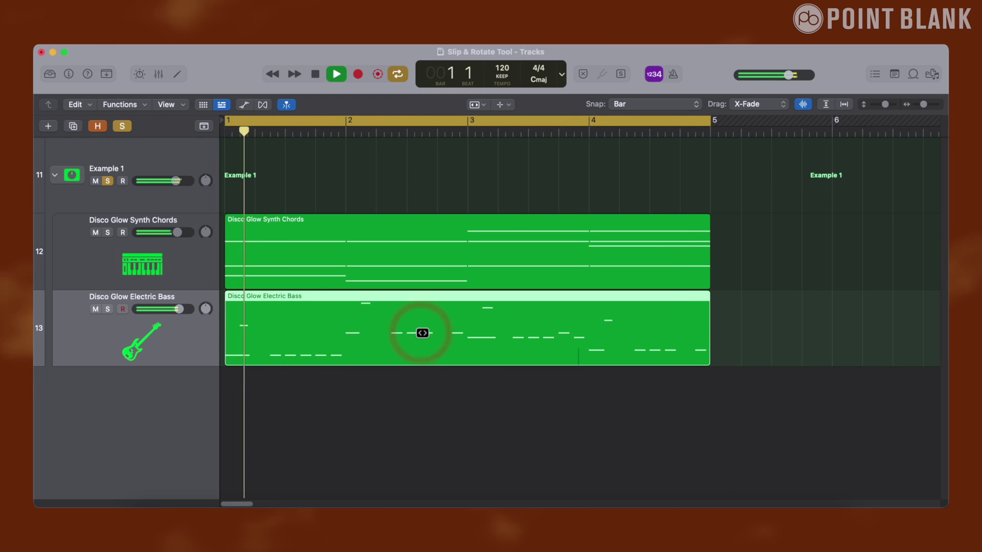
pyautogui.press('space')
# Rotate the Disco Glow Electric Bass notes another bar earlier and play the new bass line with the chords
pyautogui.moveTo(420, 333); pyautogui.dragTo(382, 332)
pyautogui.press('space')
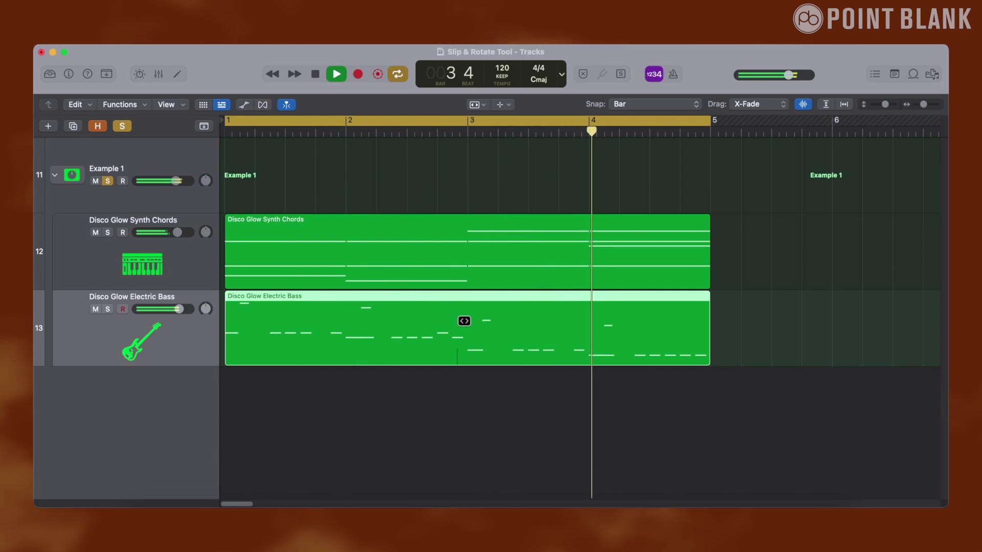
pyautogui.press('space')
pyautogui.click(739, 276)
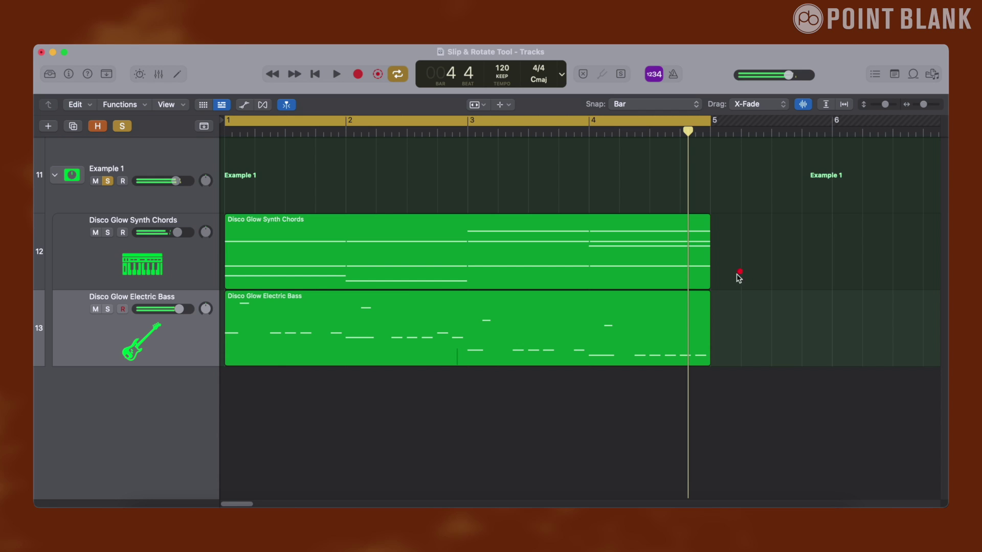
# Open the Disco Glow Electric Bass region in the Piano Roll and transpose the bar 4 notes up, putting its low notes on A#1
pyautogui.doubleClick(661, 323)
pyautogui.press('t')
pyautogui.click(670, 324)
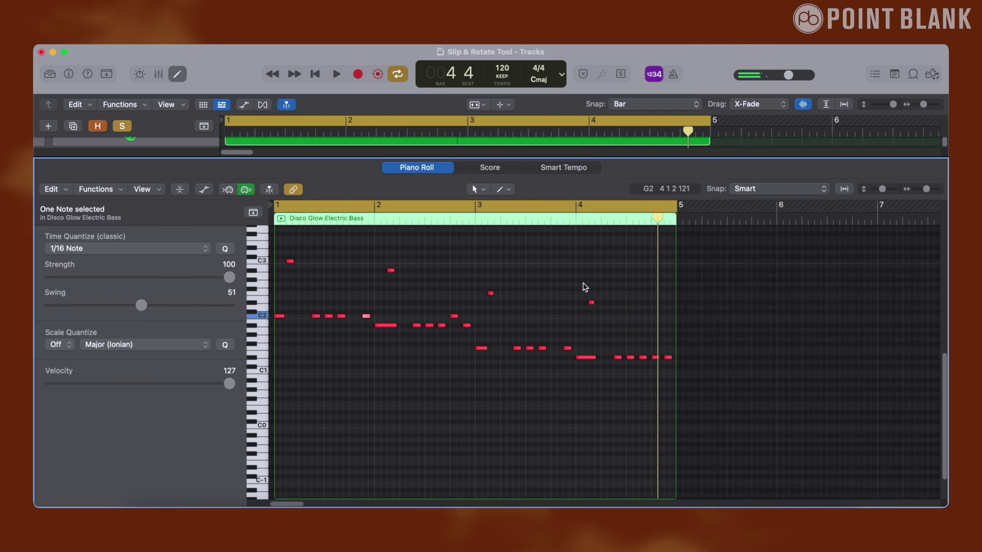
pyautogui.moveTo(585, 285); pyautogui.dragTo(670, 372)
pyautogui.moveTo(584, 360); pyautogui.dragTo(588, 325)
pyautogui.click(604, 298)
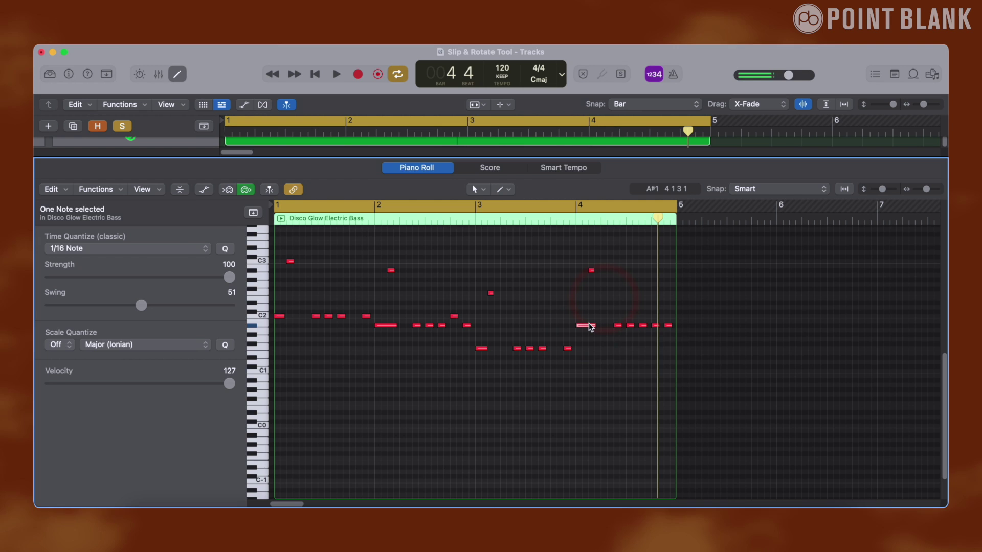
# Leave the note editor and play the edited Disco Glow Electric Bass line with the synth chords
pyautogui.moveTo(591, 327)
pyautogui.press('e')
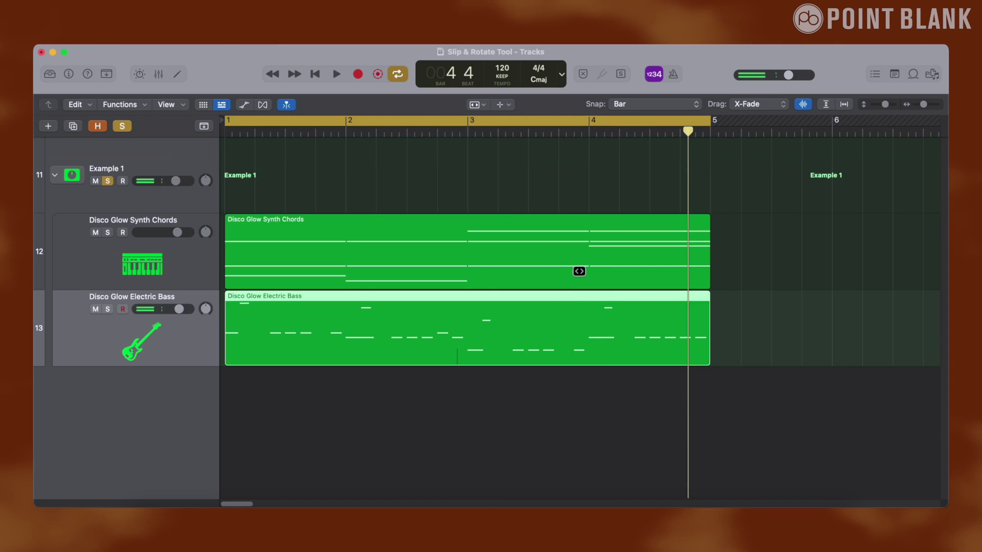
pyautogui.press('space')
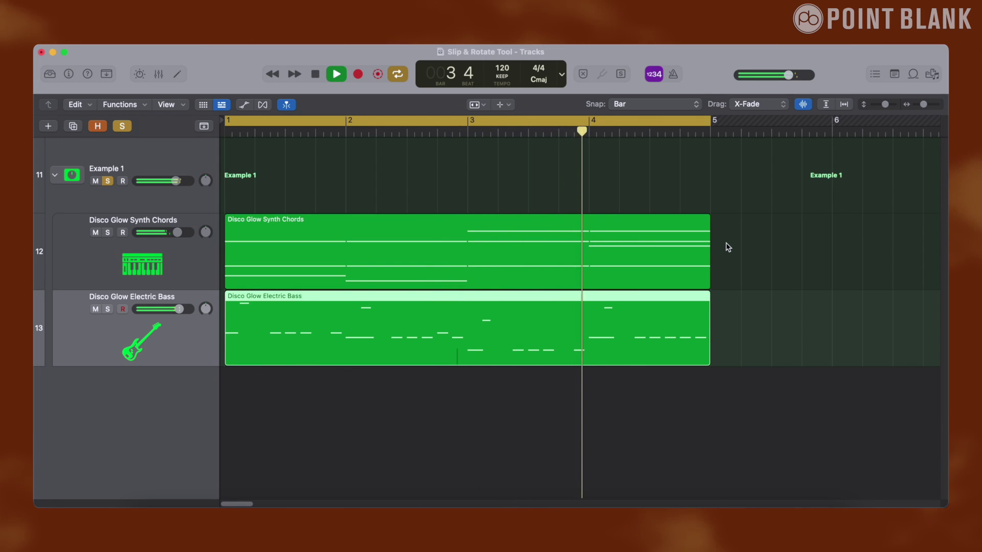
pyautogui.press('space')
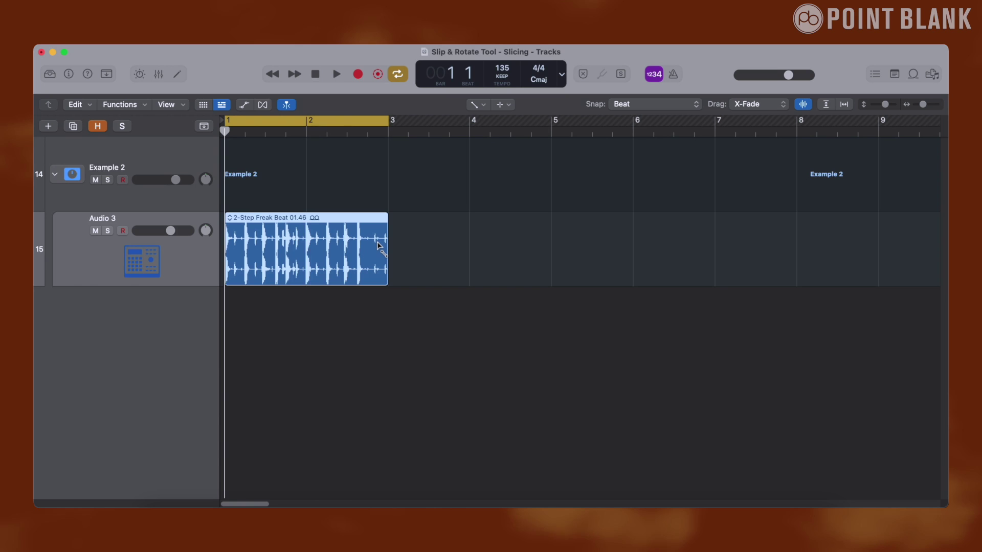
# Play the 2-Step Freak Beat loop on the Audio 3 track and return to the Pointer tool
pyautogui.press('space')
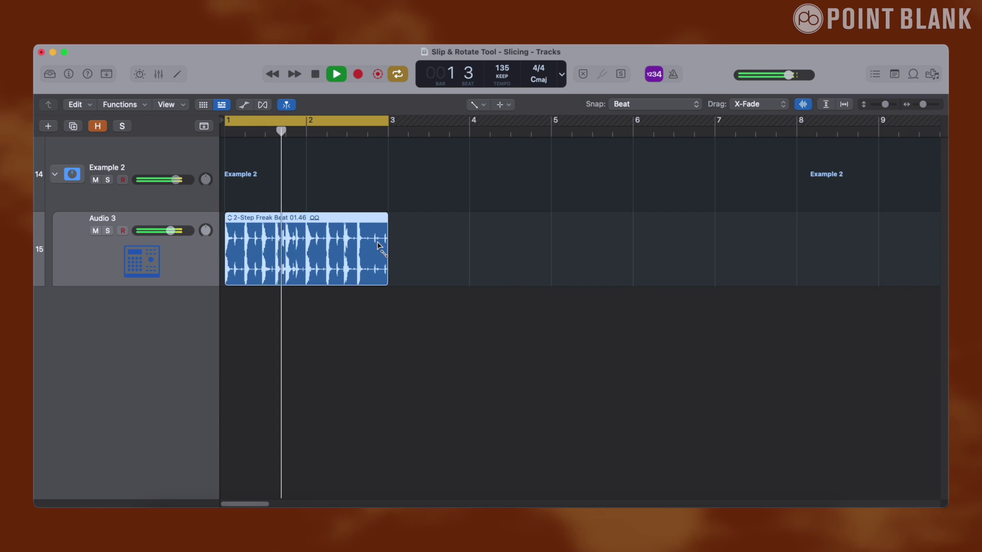
pyautogui.press('t')
pyautogui.press('t')
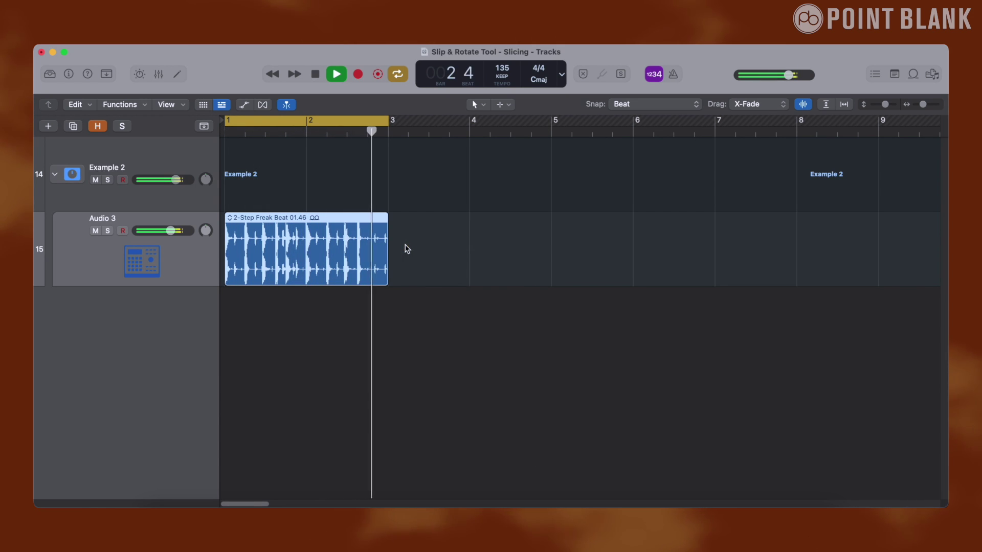
pyautogui.press('space')
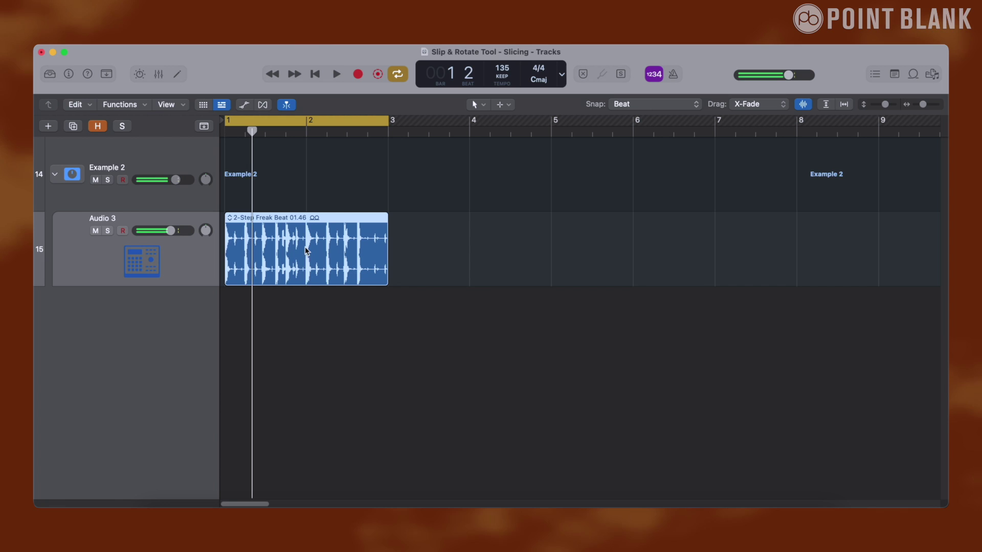
# Choose the Scissors tool and set the snap to Smart for slicing the 2-Step Freak Beat region
pyautogui.press('super+Right')
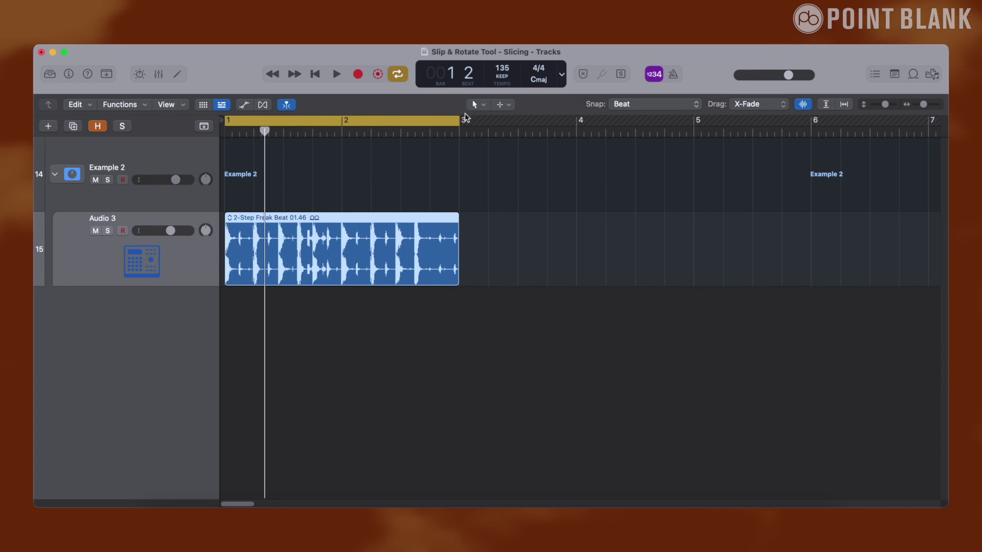
pyautogui.click(474, 104)
pyautogui.click(516, 170)
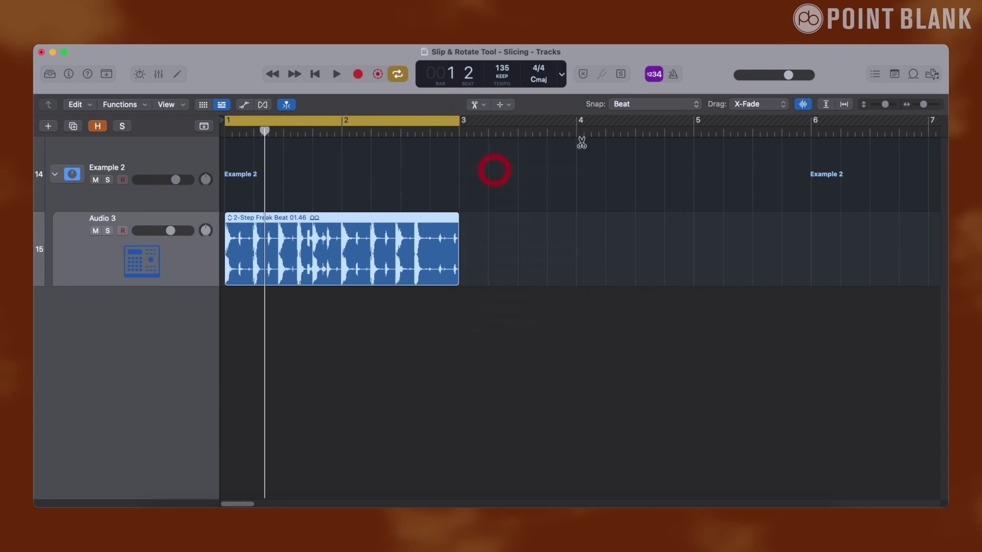
pyautogui.click(639, 105)
pyautogui.click(646, 85)
pyautogui.hscroll(3, 294, 195)
pyautogui.hscroll(-6, 306, 190)
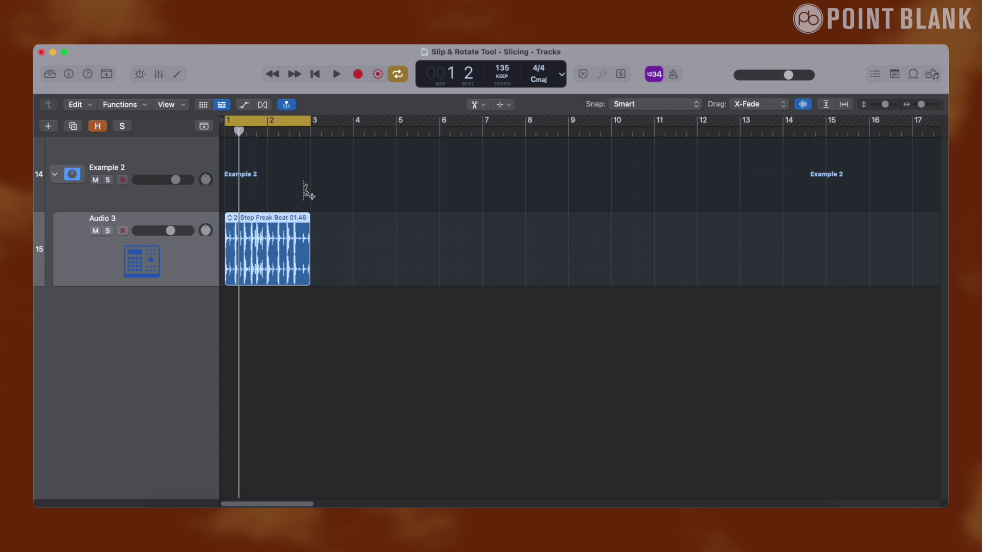
# Repeat the 2-Step Freak Beat region once directly after the original and set the cycle range to the copy
pyautogui.press('t')
pyautogui.click(283, 186)
pyautogui.click(277, 217)
pyautogui.press('super+r')
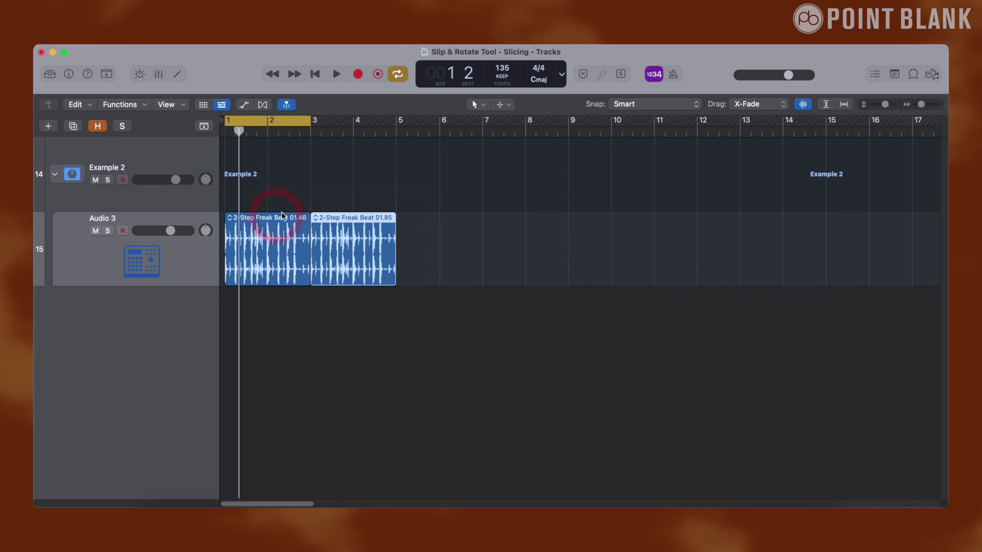
pyautogui.press('super+u')
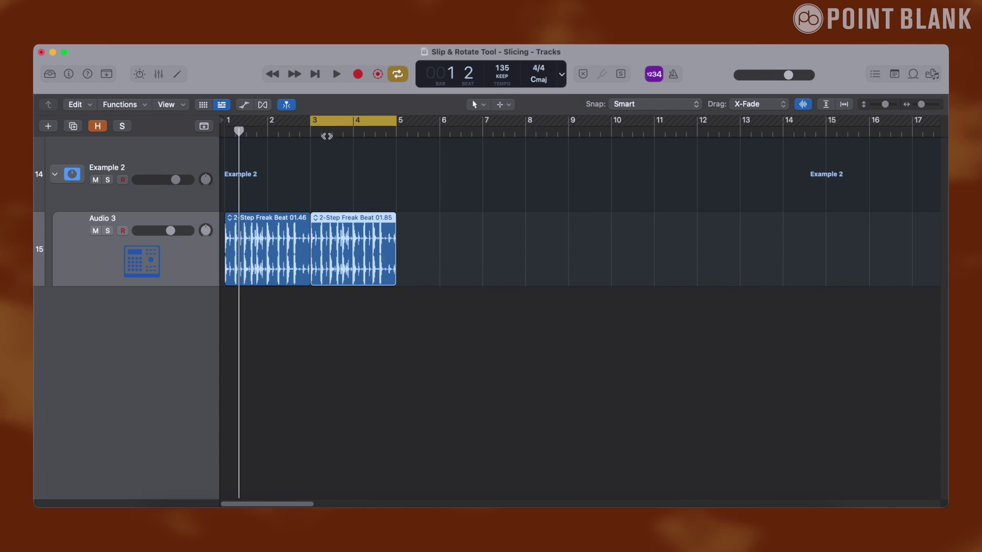
pyautogui.press('z')
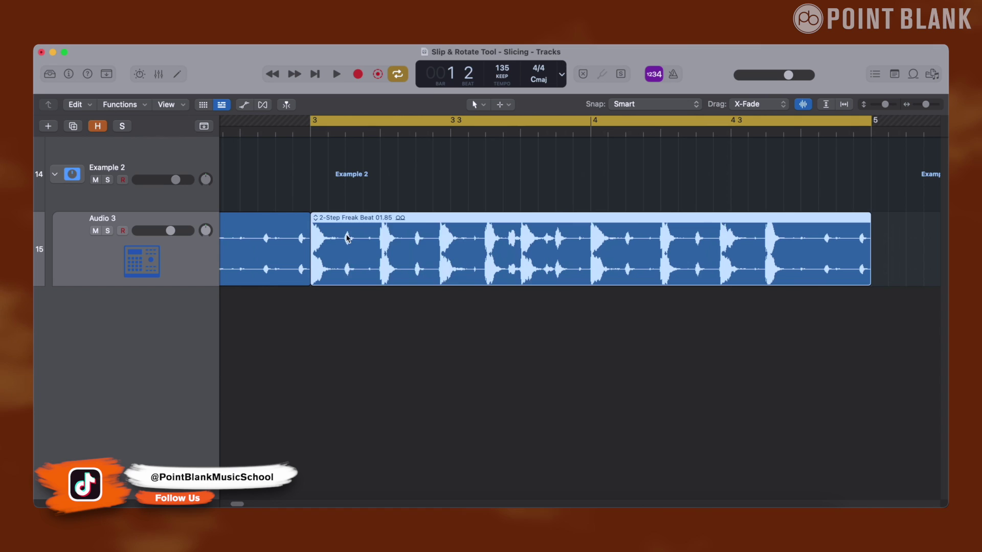
# Slice the copied 2-Step Freak Beat region into equal eighth-note slices across bars 3 and 4 with the Scissors tool
pyautogui.press('t')
pyautogui.press('Escape')
pyautogui.click(483, 105)
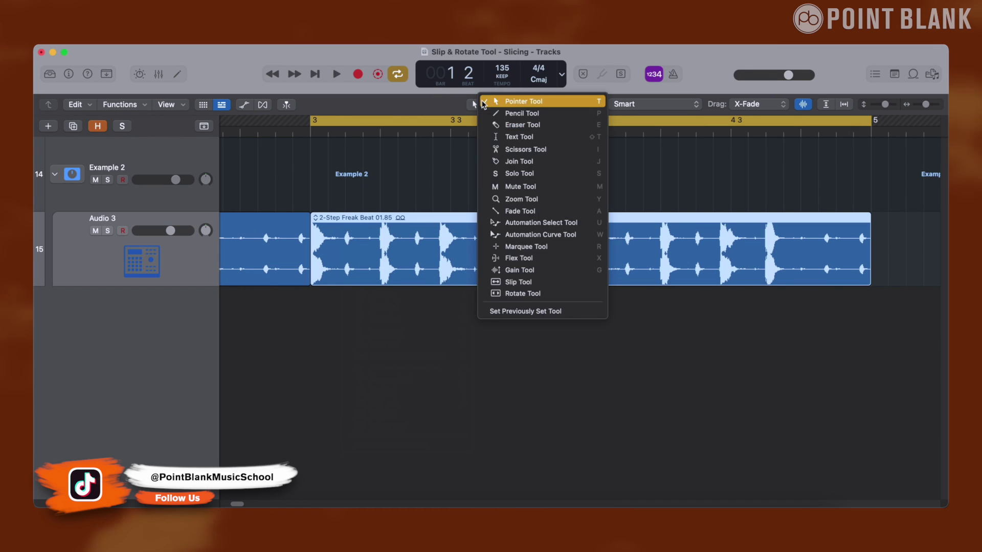
pyautogui.click(505, 152)
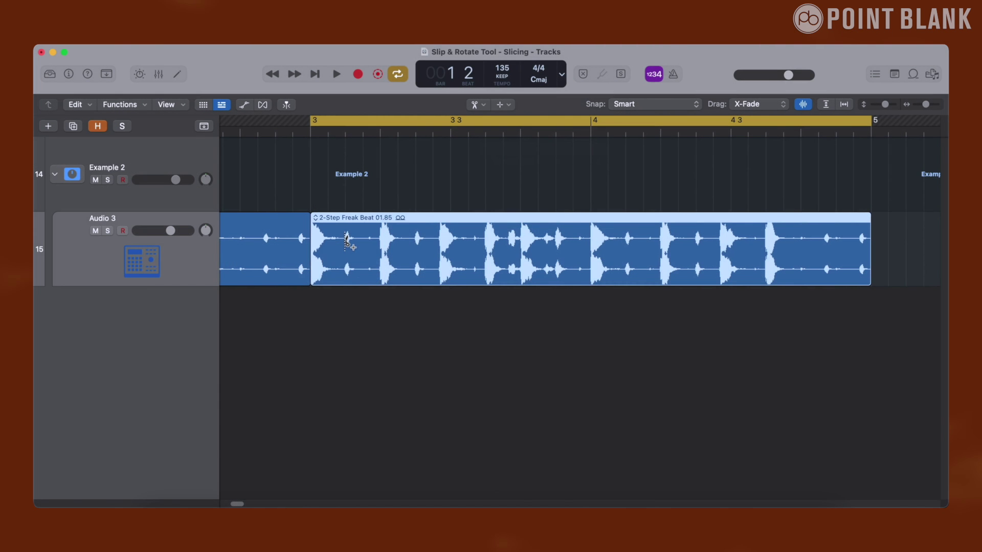
pyautogui.keyDown('alt'); pyautogui.click(346, 238); pyautogui.keyUp('alt')
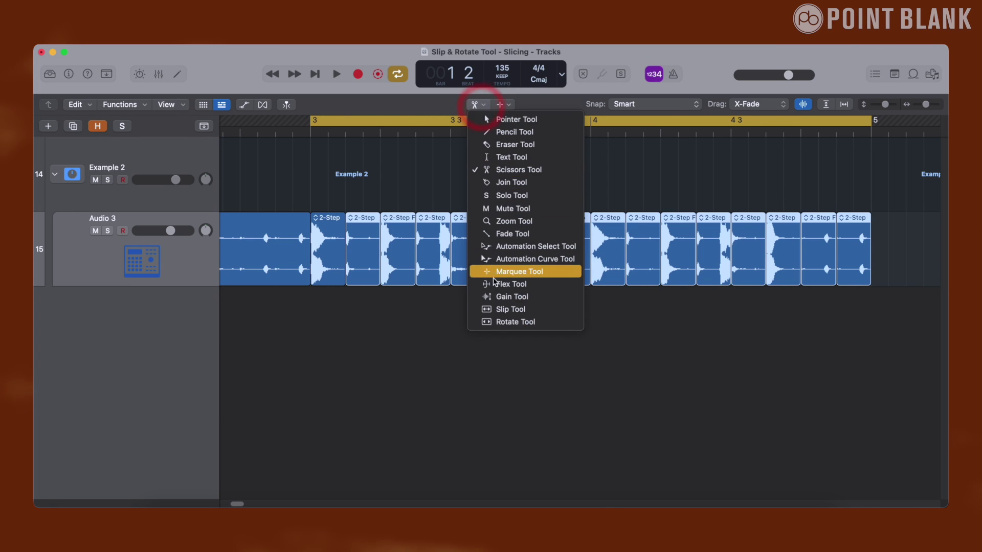
# Set the snap to Beat and use the Slip tool to shift the audio inside individual slices, including the one just before 4 3
pyautogui.click(492, 307)
pyautogui.click(634, 106)
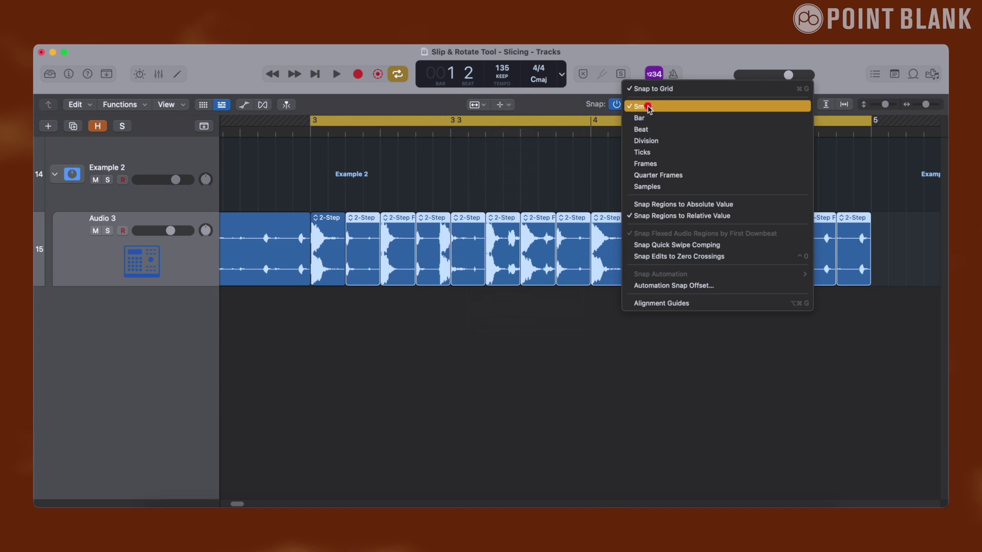
pyautogui.click(648, 128)
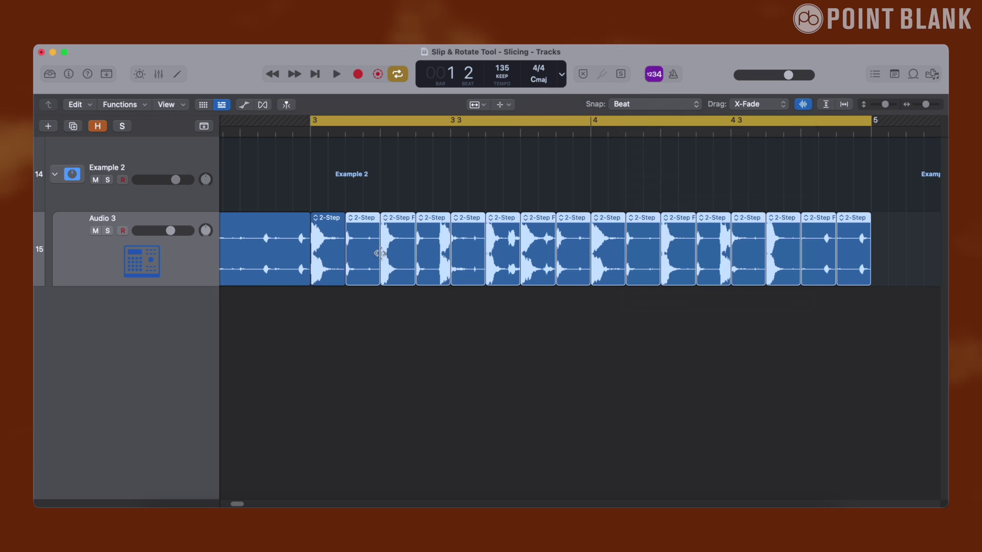
pyautogui.click(387, 192)
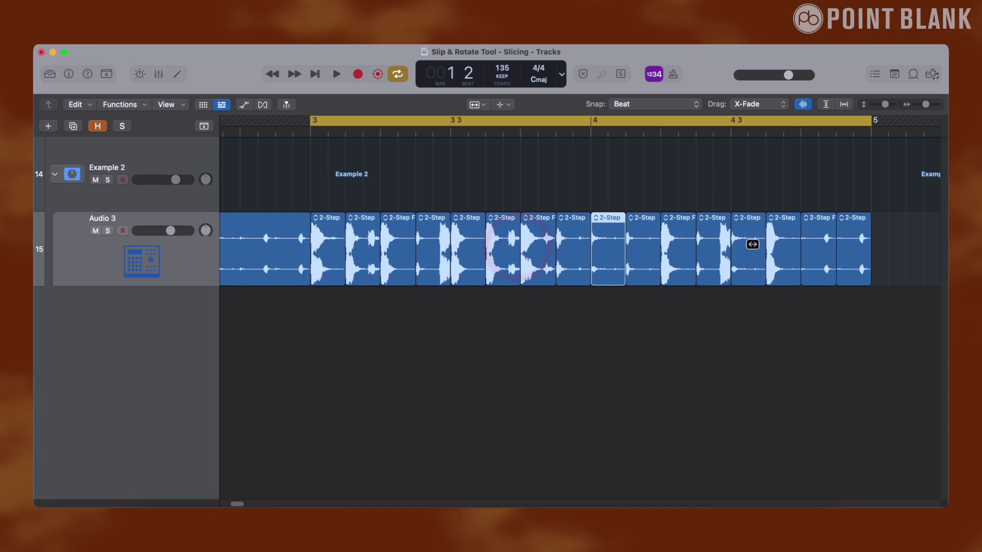
pyautogui.moveTo(711, 247); pyautogui.dragTo(767, 248)
# Play the sliced beat and slip the audio in the slices at the start and on beat 4 of bar 4
pyautogui.press('space')
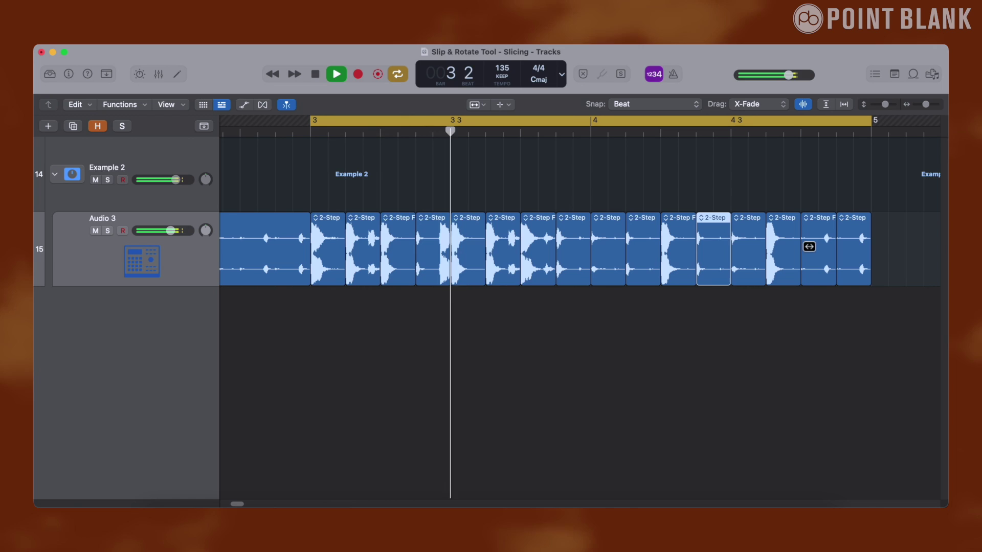
pyautogui.press('space')
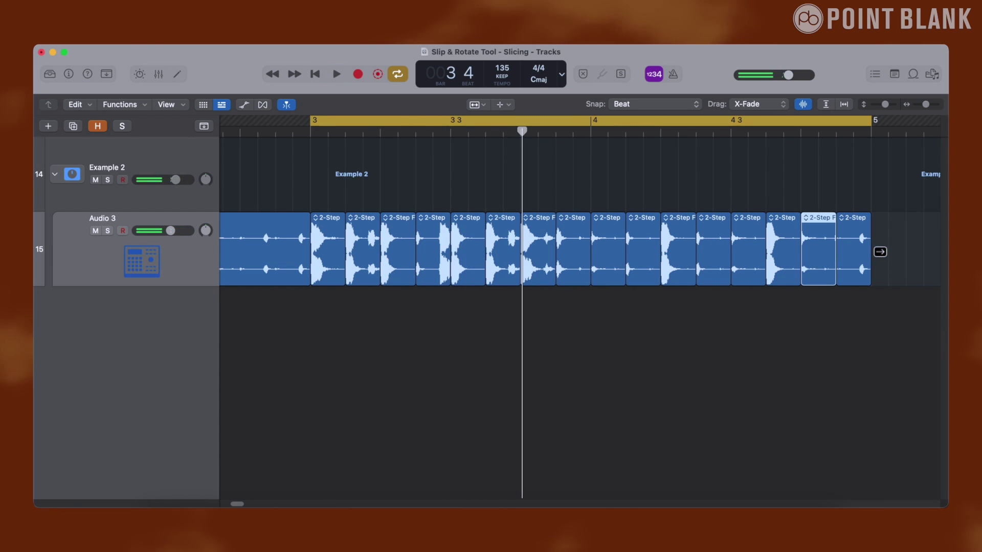
pyautogui.press('space')
pyautogui.moveTo(606, 252); pyautogui.dragTo(689, 254)
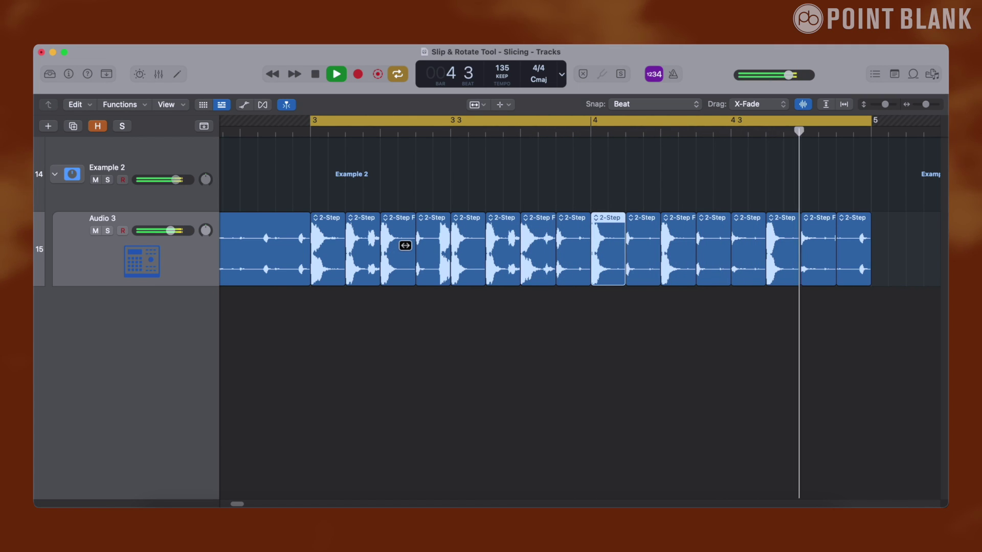
pyautogui.press('space')
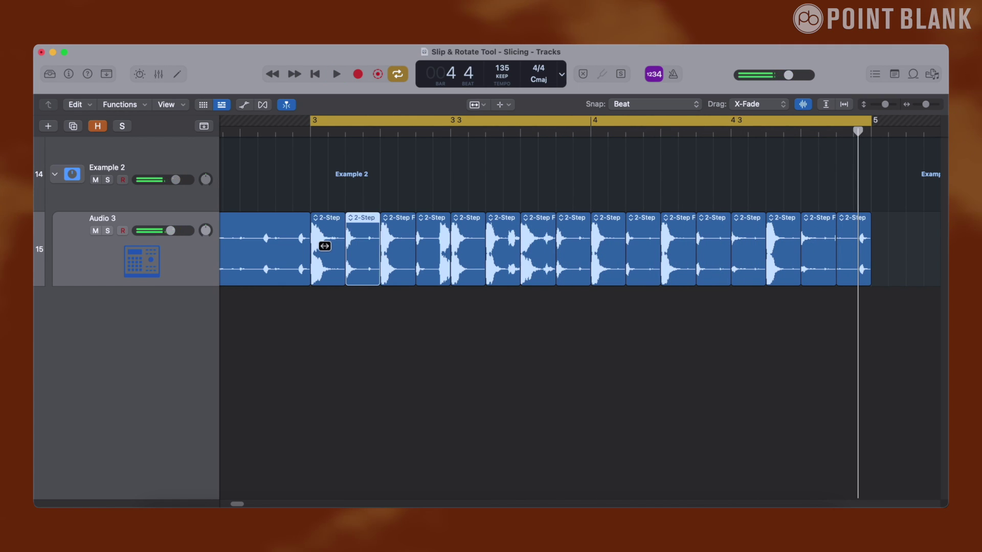
# Play the beat again and slip the audio in the slices just before, on and just after beat 3 of bar 3
pyautogui.press('space')
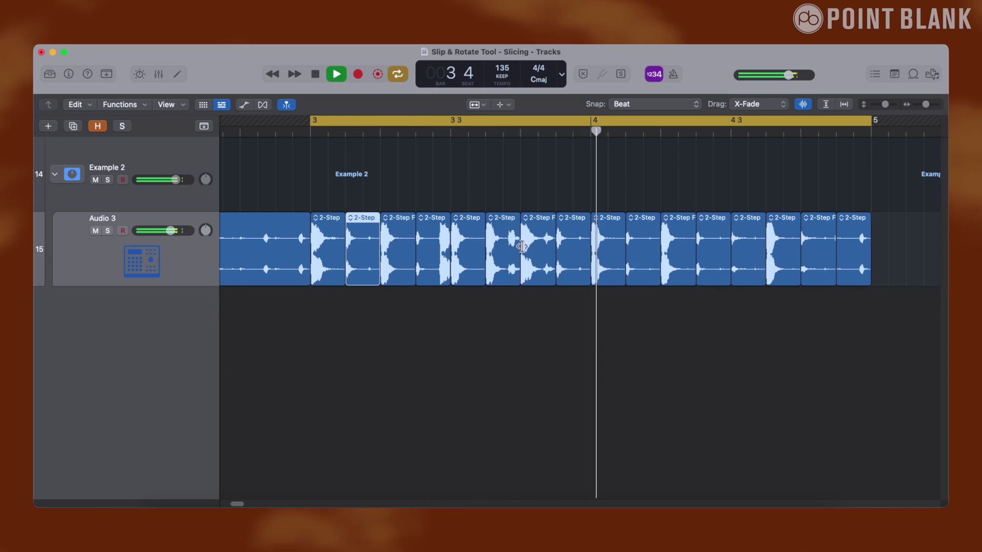
pyautogui.click(462, 247)
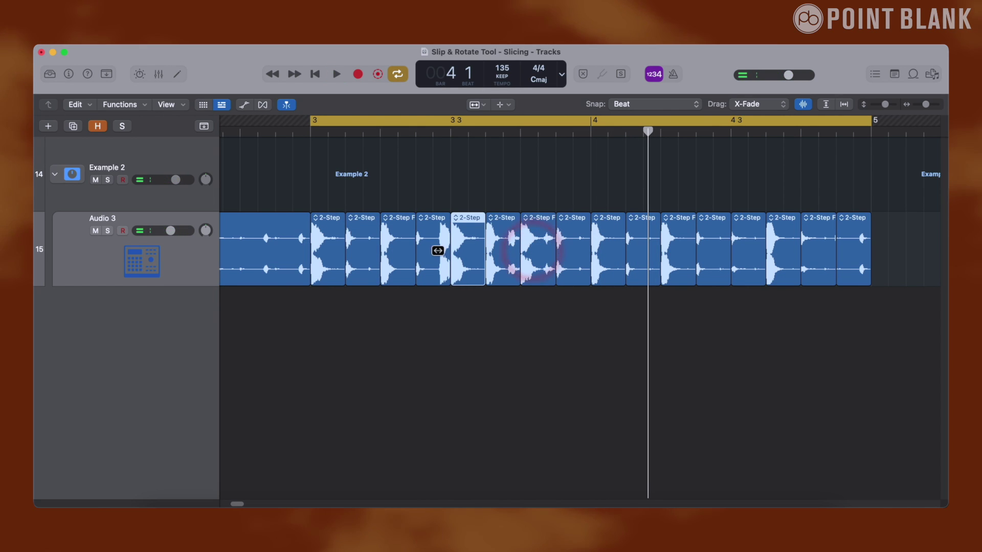
pyautogui.moveTo(438, 250); pyautogui.dragTo(385, 252)
pyautogui.press('space')
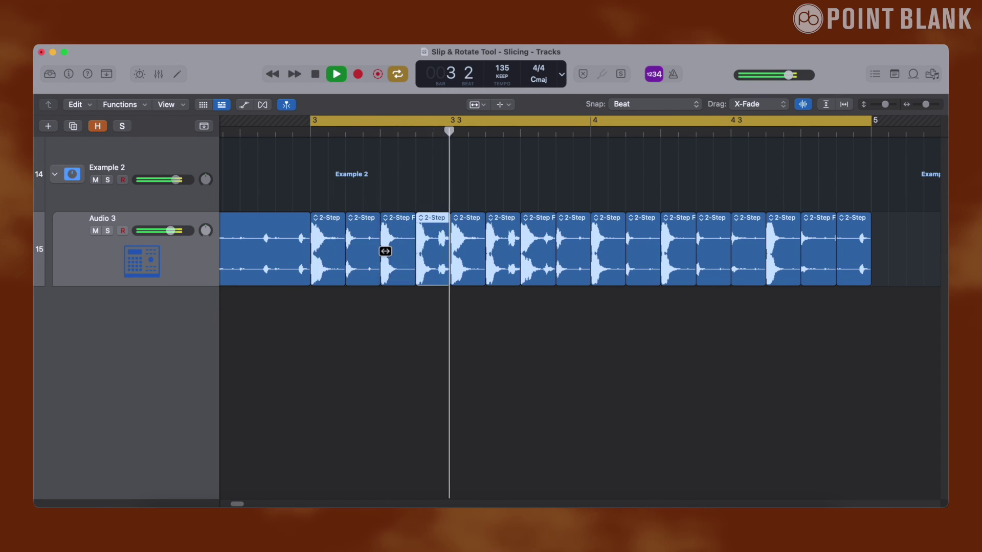
pyautogui.press('space')
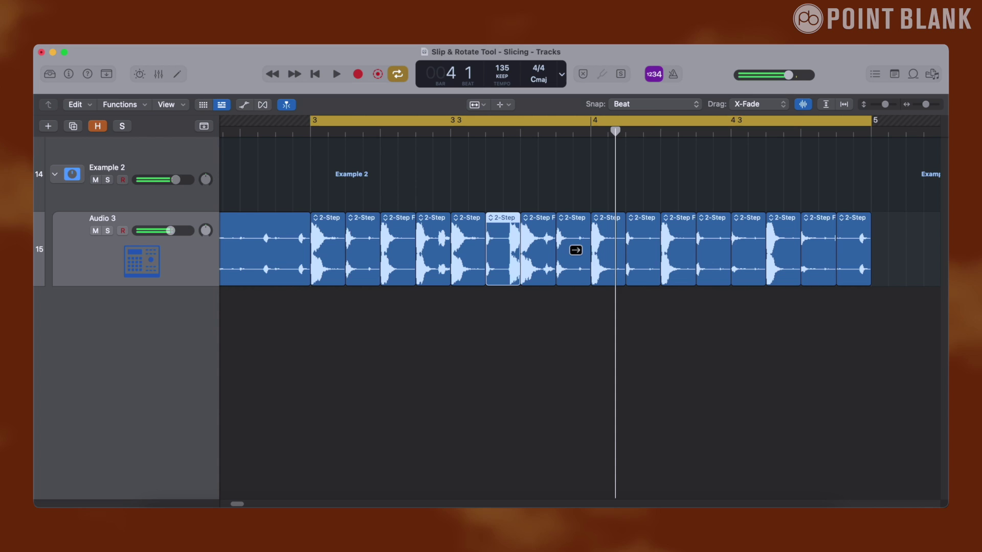